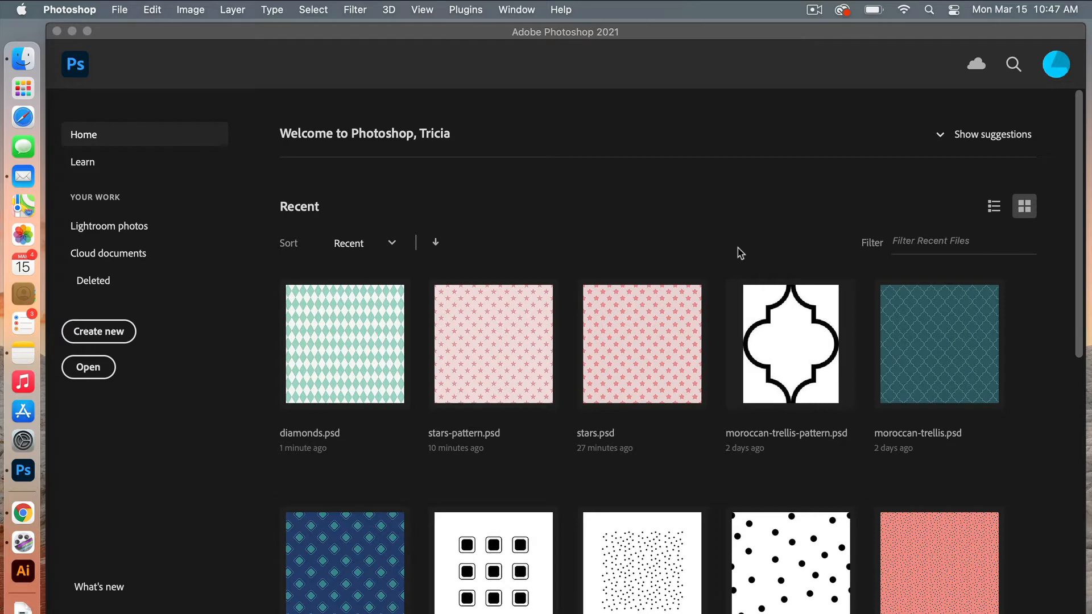
Create a new 400 × 400 pixel document with a transparent background.
click(118, 334)
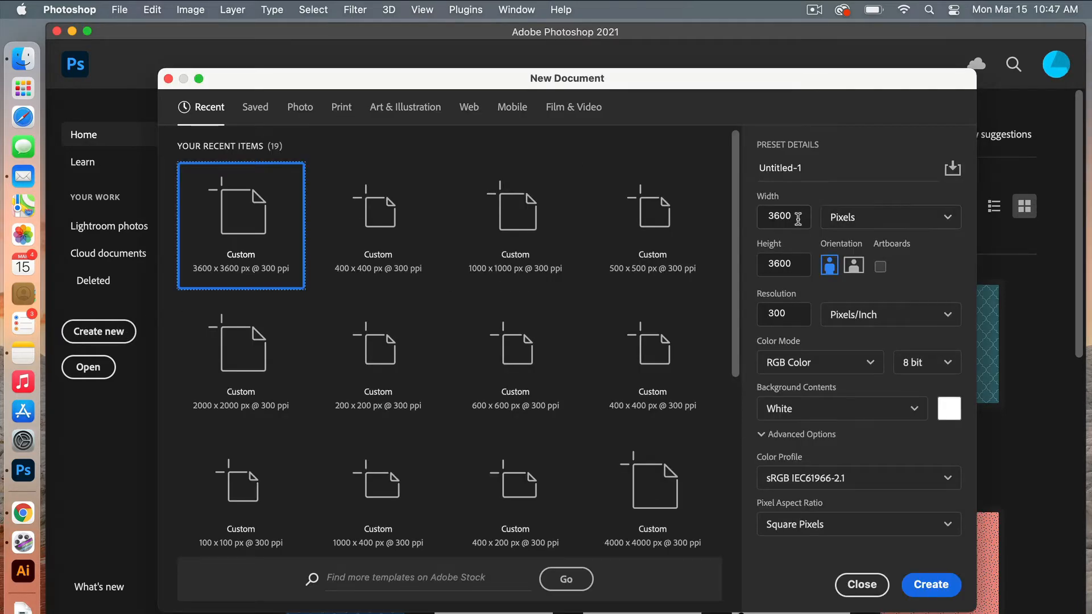
drag(800, 218, 744, 215)
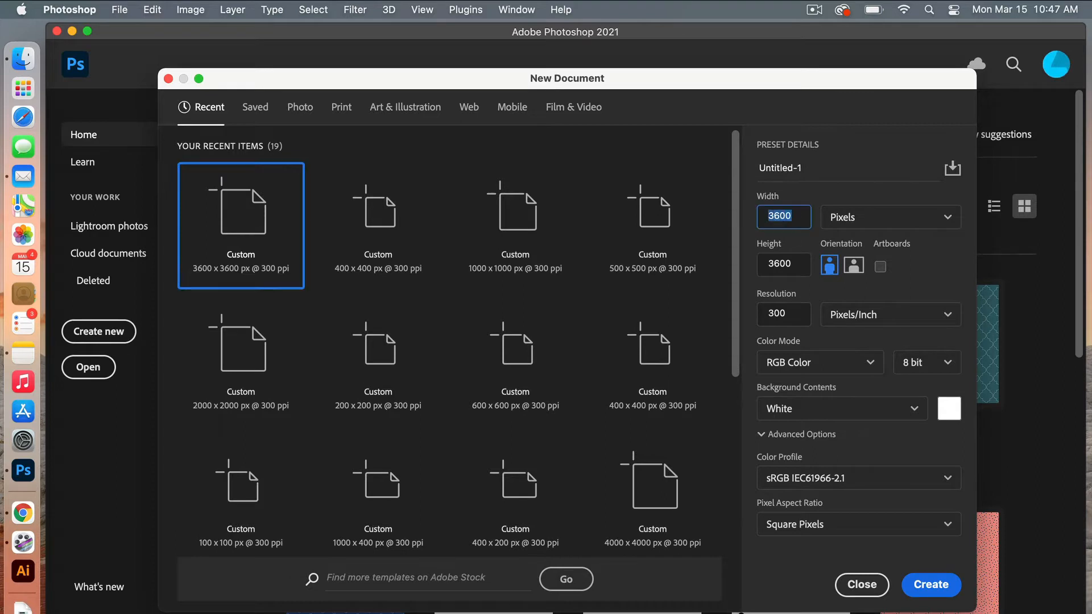
text(400)
drag(802, 262, 742, 267)
double_click(799, 262)
text(400)
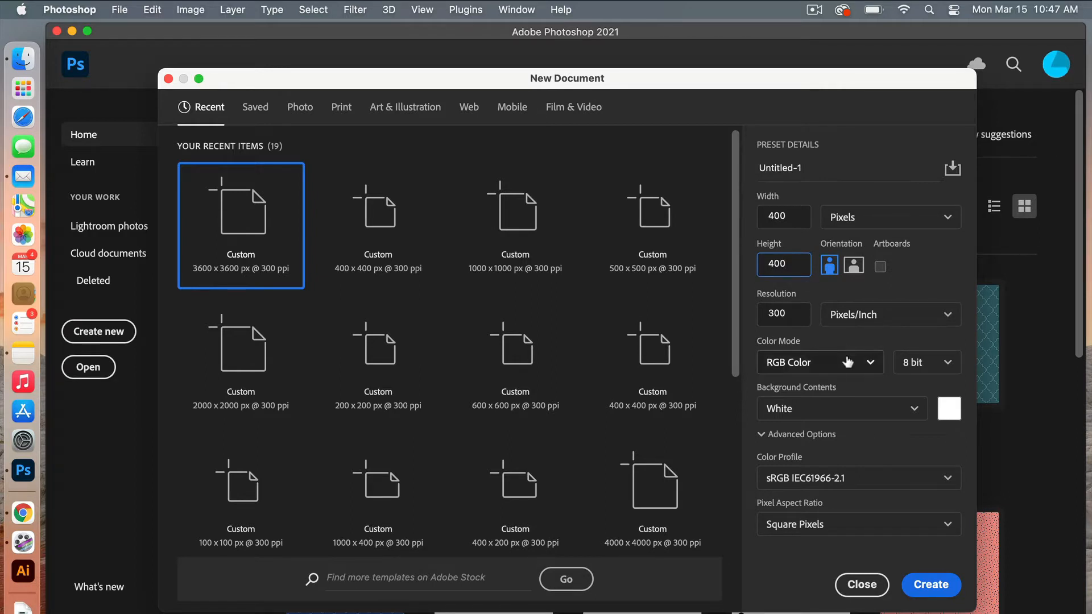
click(844, 410)
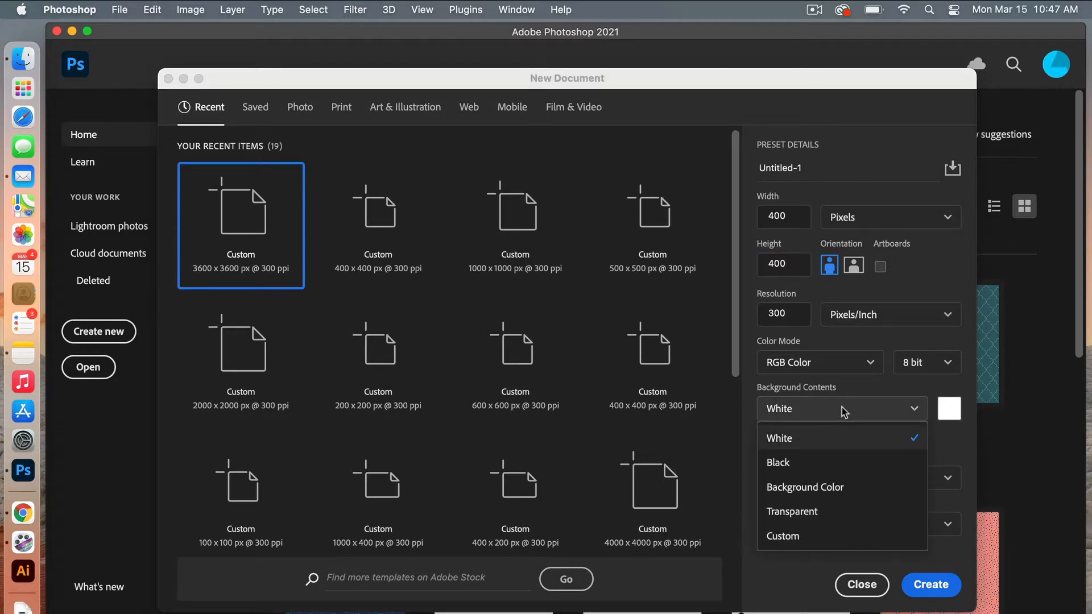
click(836, 513)
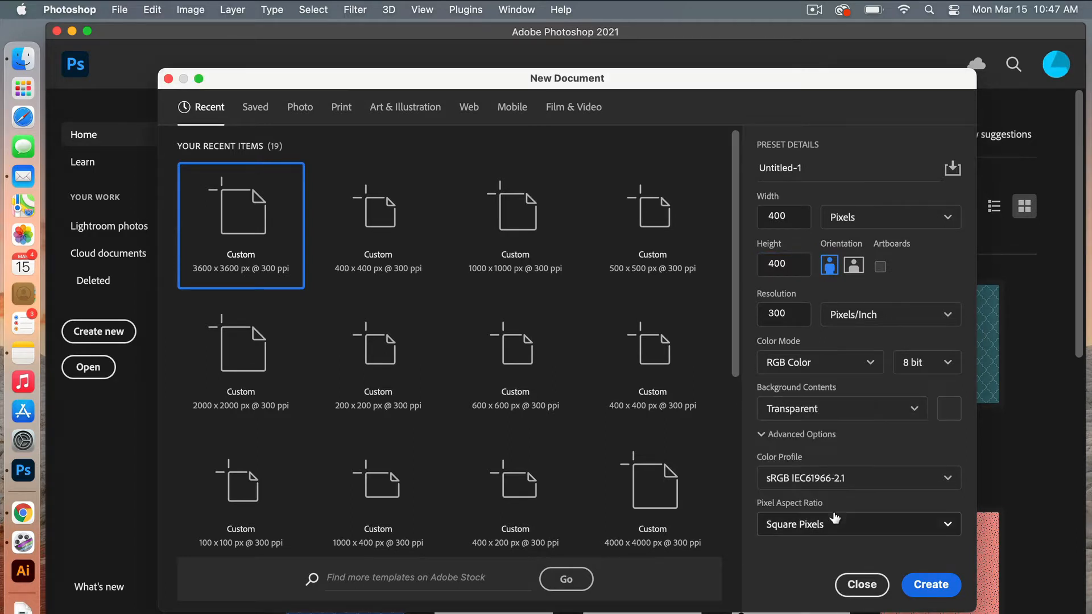
click(954, 589)
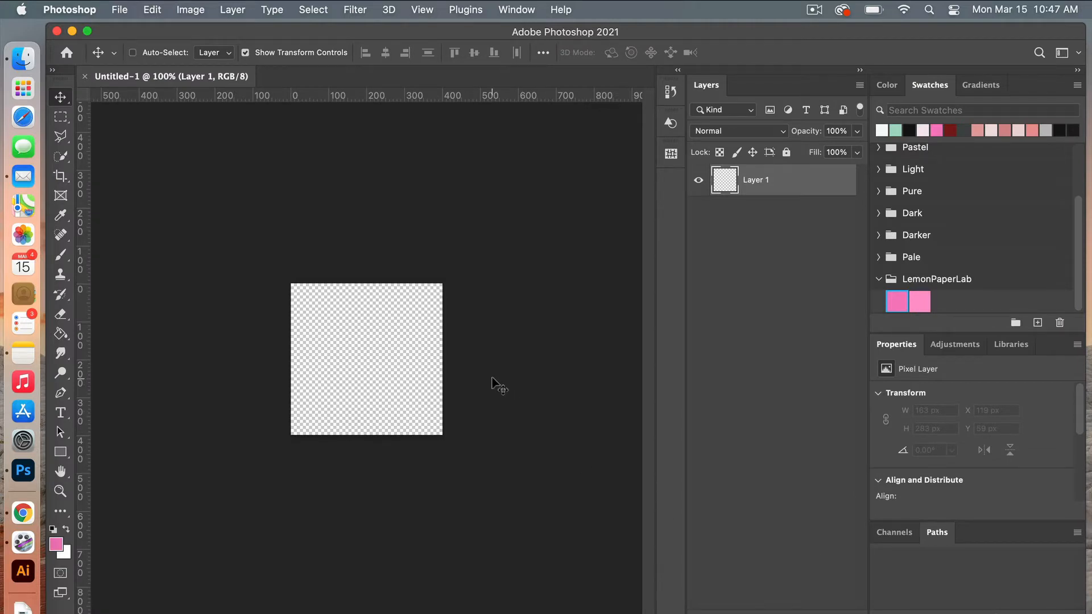
Draw a black square about 258 px wide near the middle of the canvas with the Rectangle tool.
key(super+plus)
key(super+plus)
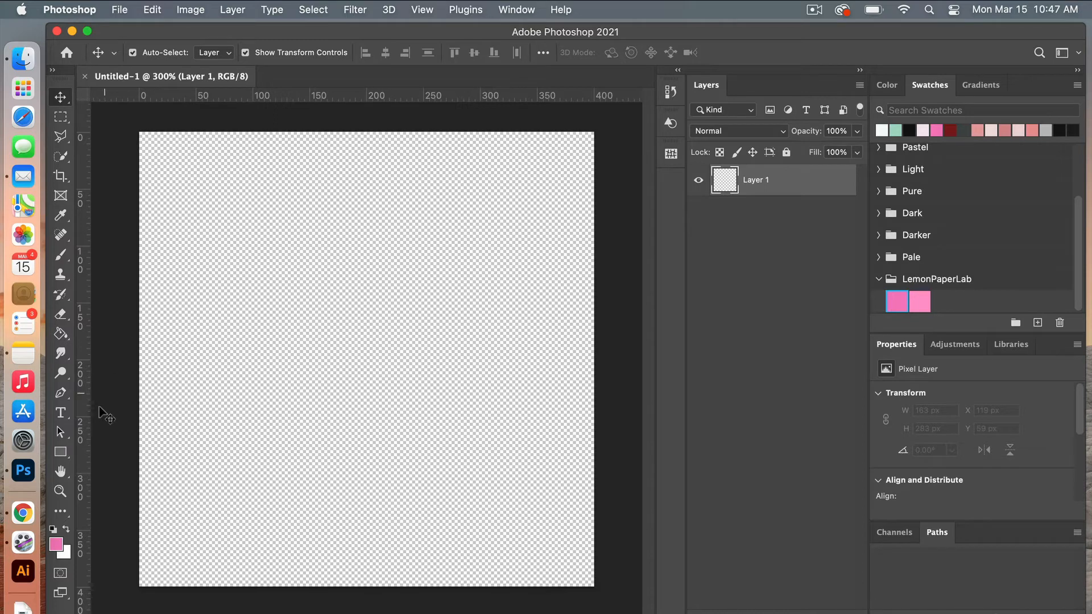
click(61, 453)
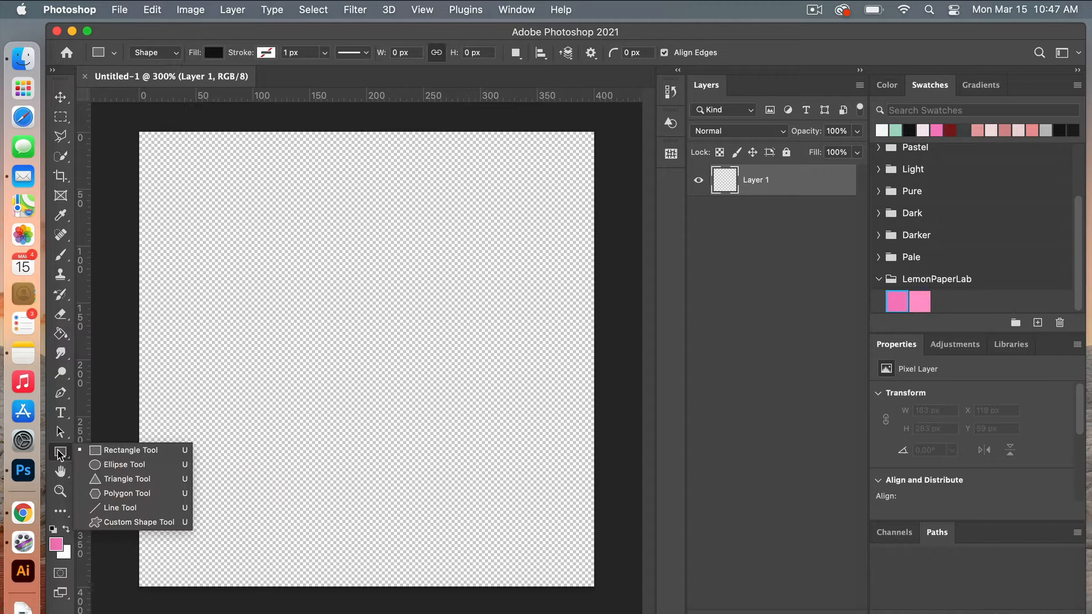
click(165, 451)
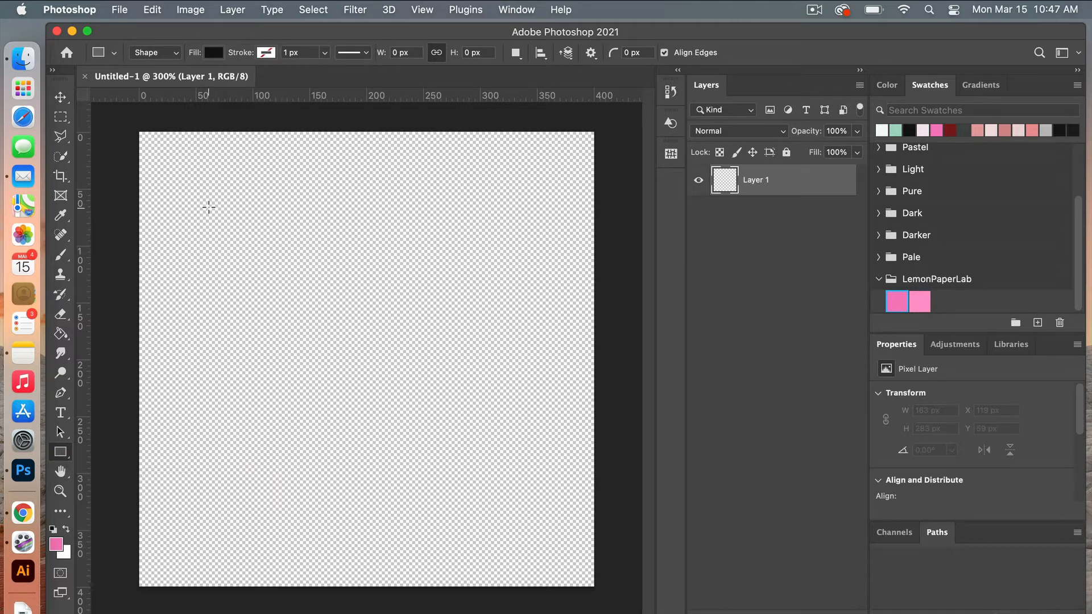
mouse_move(209, 207)
mouse_down()
mouse_move(511, 510)
mouse_move(502, 501)
mouse_up()
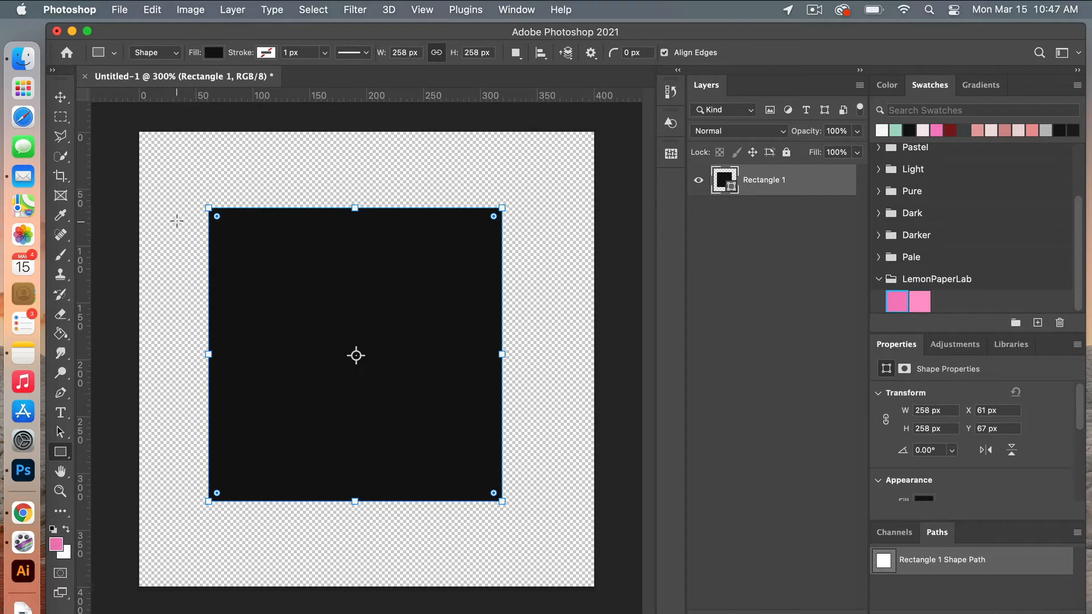
Rotate the black square by 45 degrees to form a diamond and apply the transformation.
key(v)
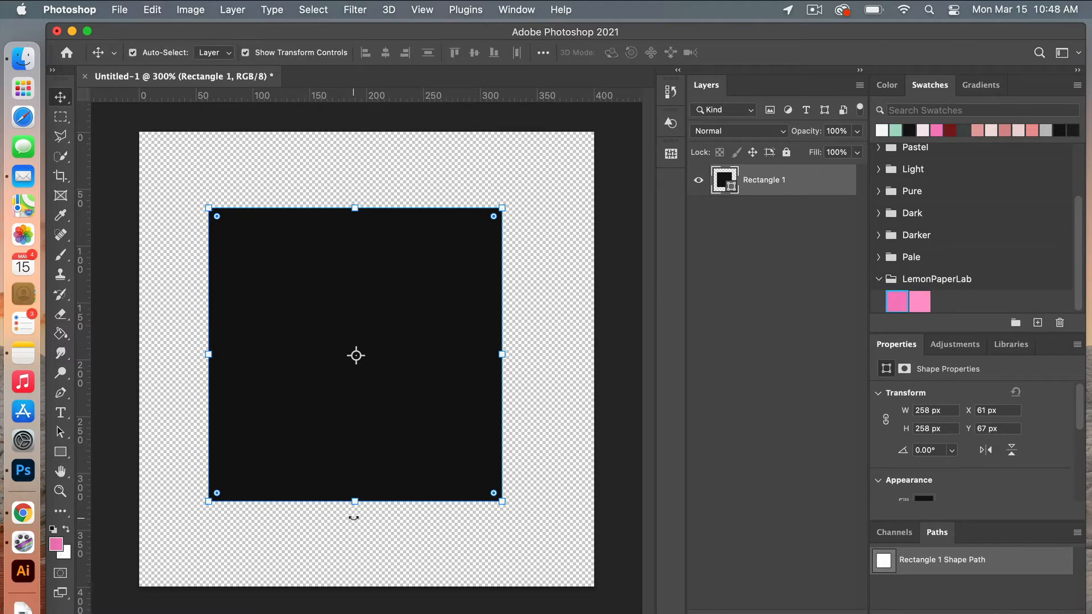
drag(354, 518, 373, 514)
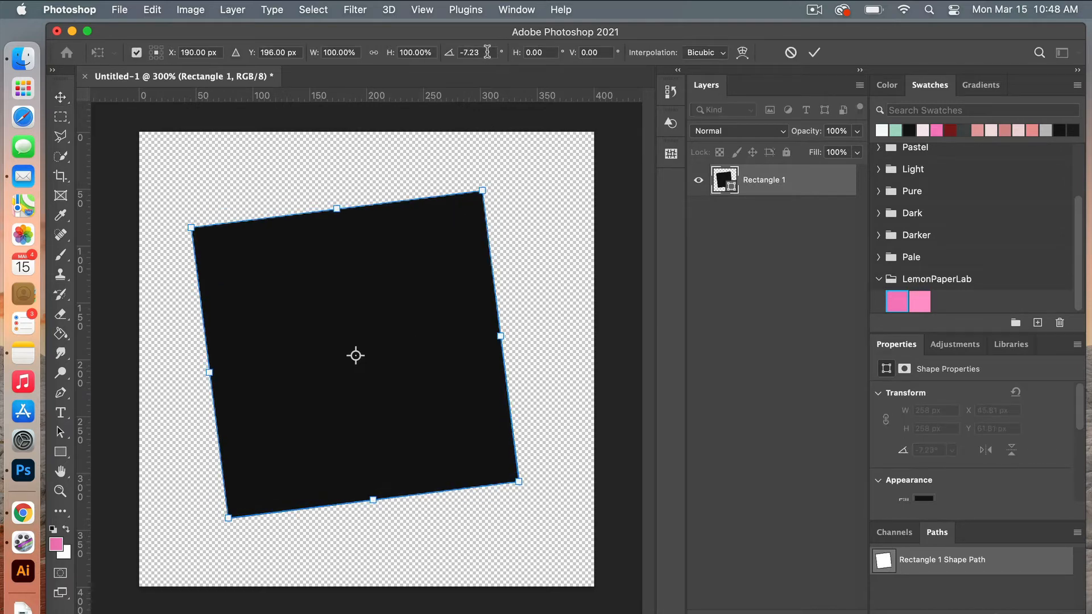
click(456, 53)
text(45)
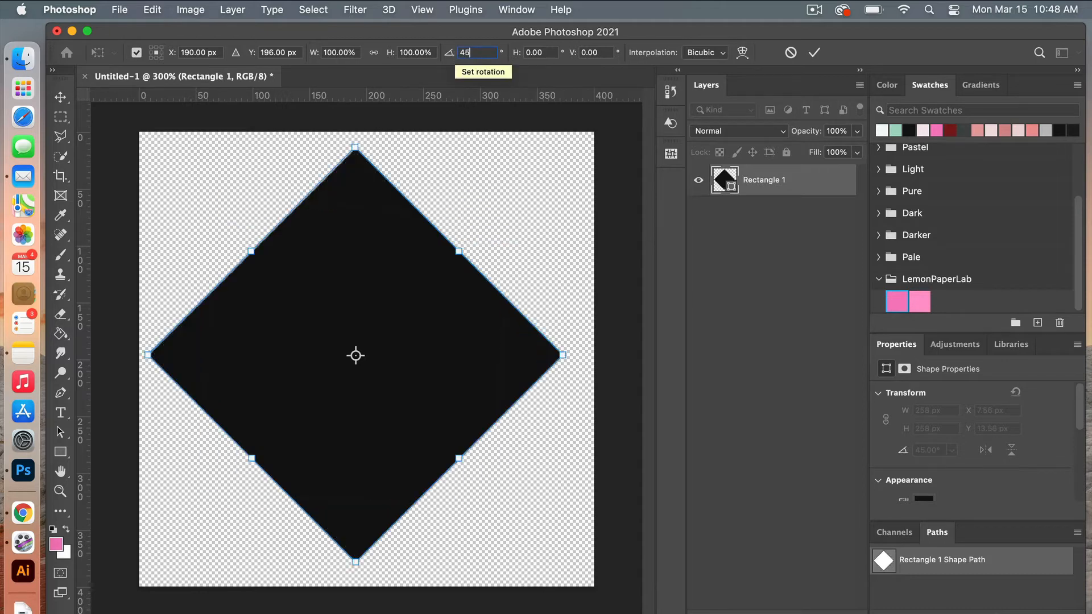
key(Return)
click(814, 53)
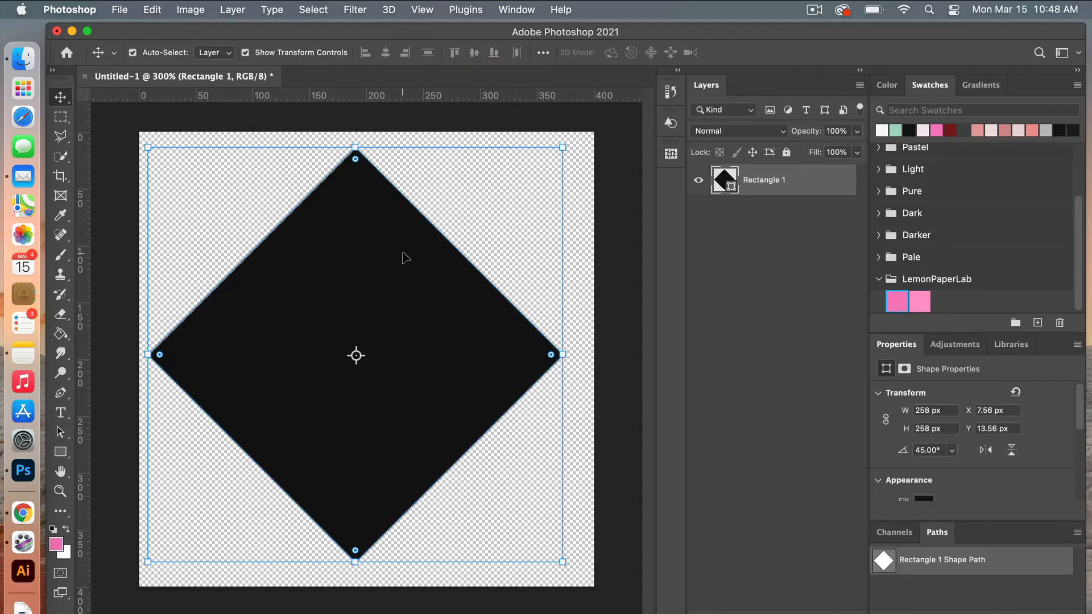
Align the diamond with the canvas's upper-left corner and scale it proportionally to about 109% to nearly fill the canvas.
drag(405, 254, 401, 238)
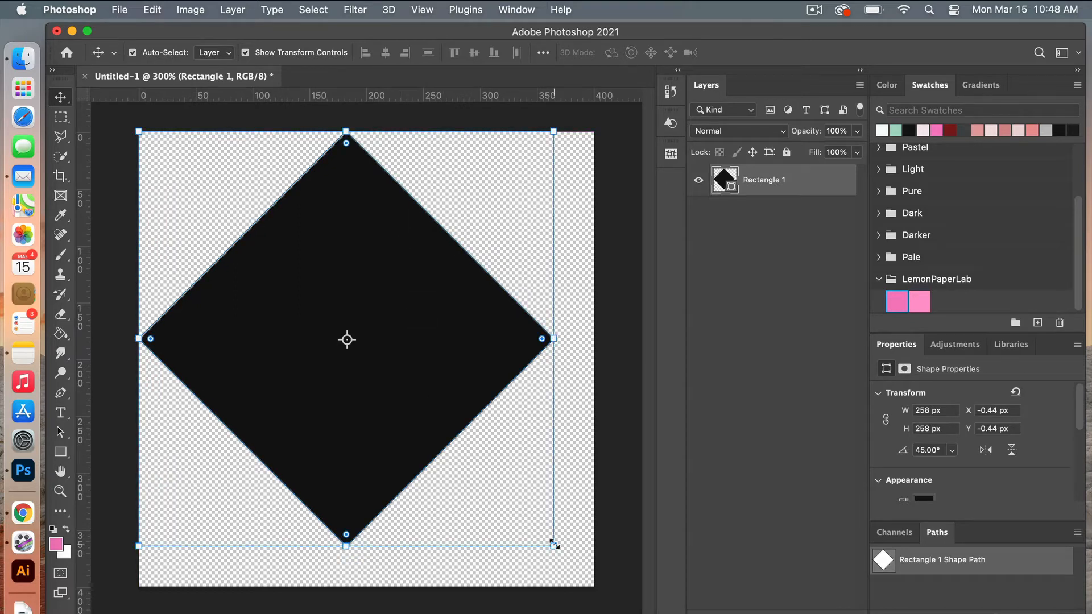
drag(554, 545, 593, 579)
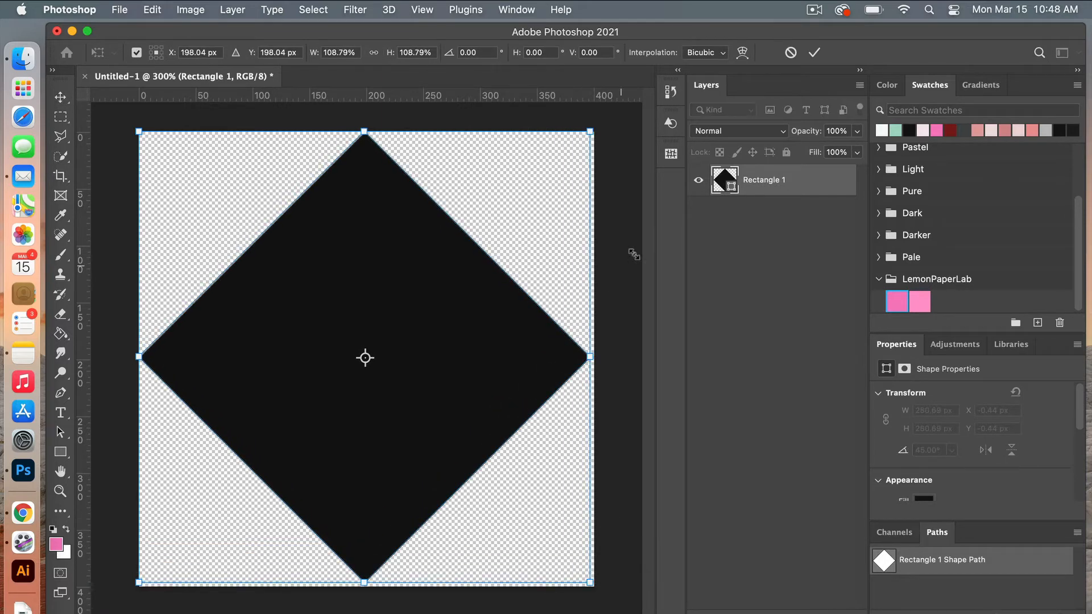
click(814, 53)
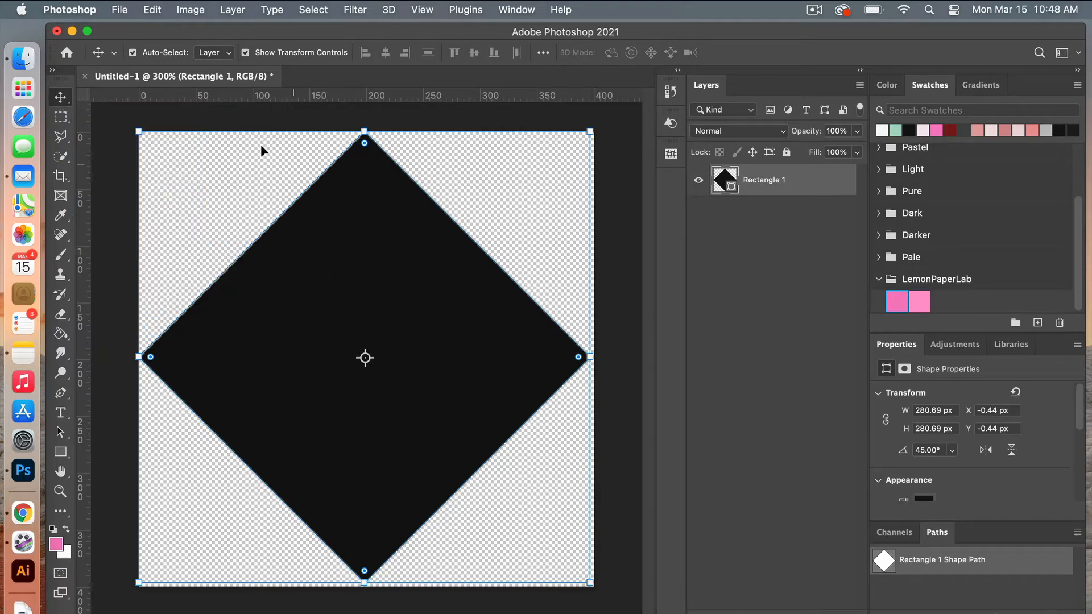
Narrow the diamond to about 60% of its width using Free Transform Path, accepting its conversion to a regular path.
click(152, 10)
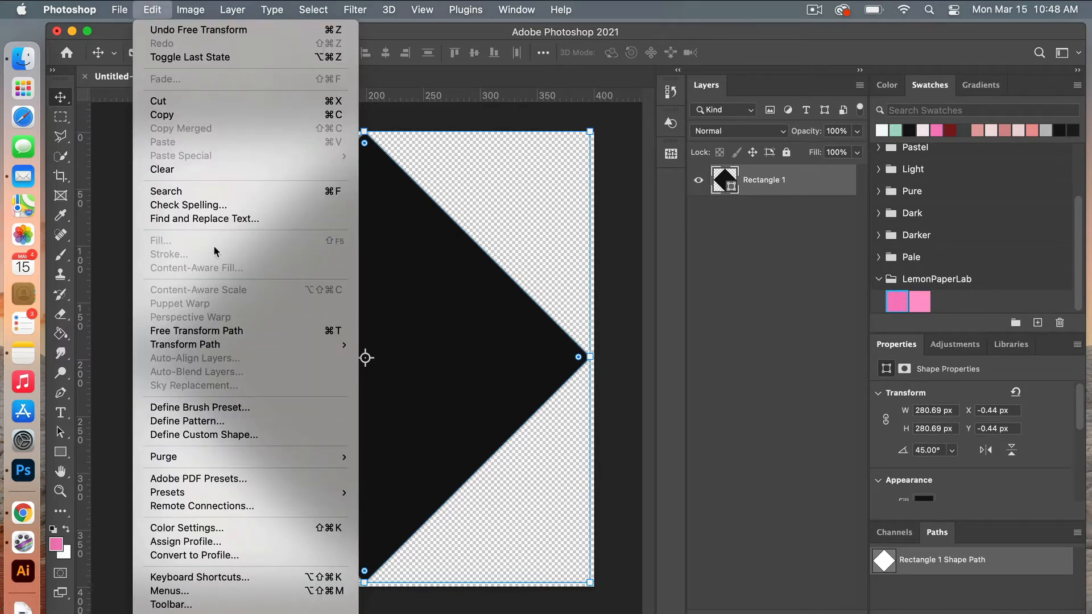
click(254, 331)
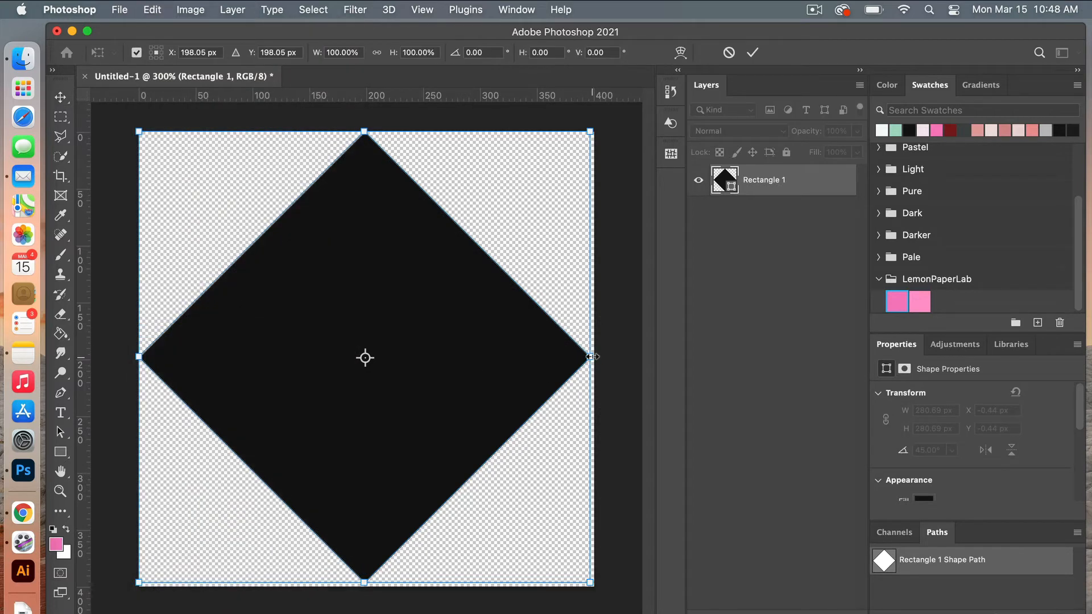
drag(591, 356, 413, 360)
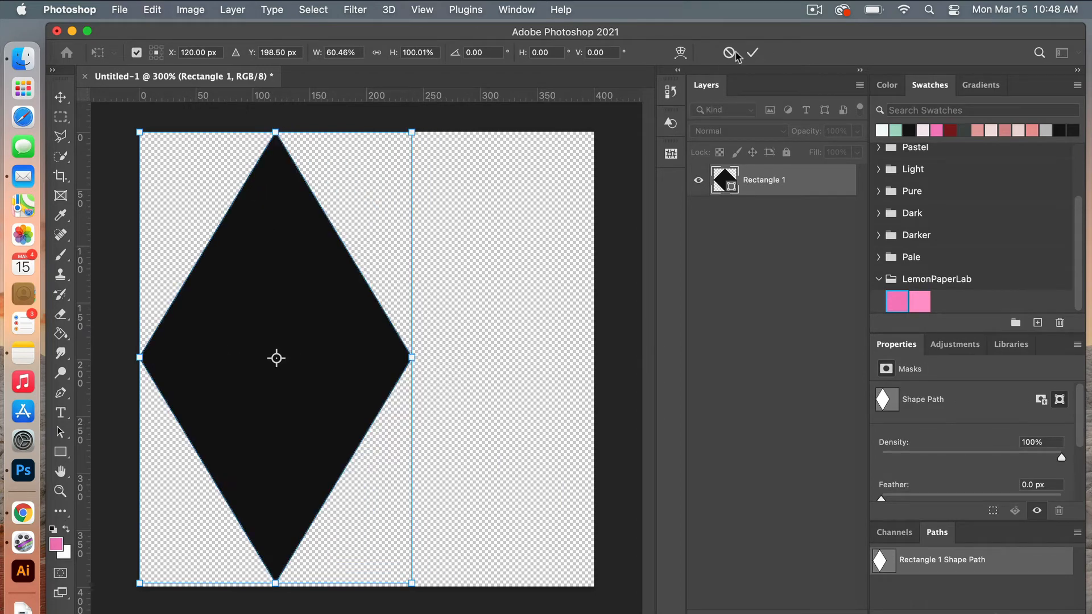
click(752, 54)
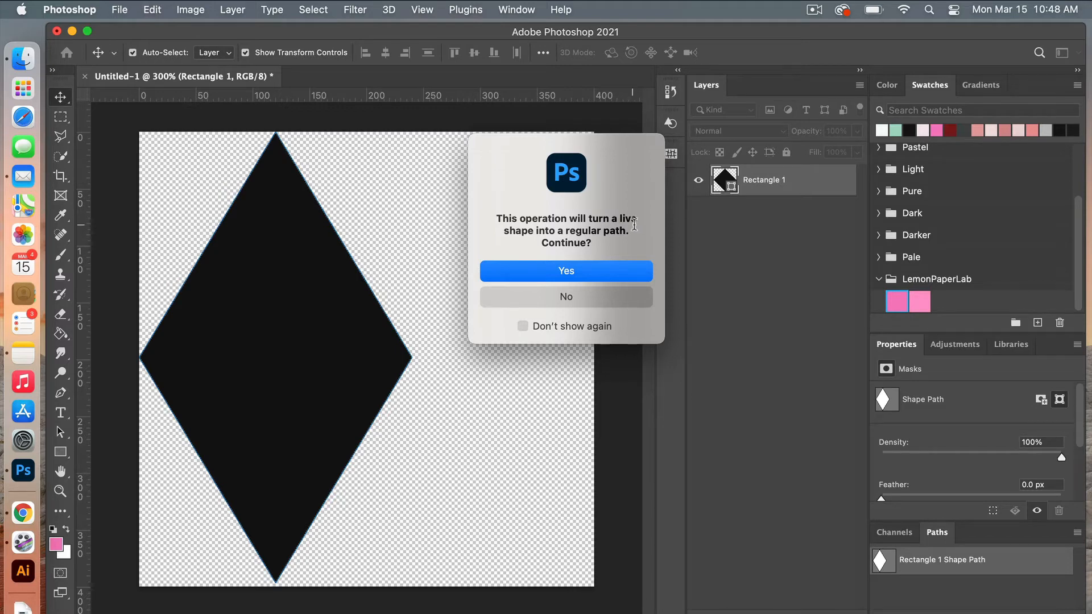
click(592, 275)
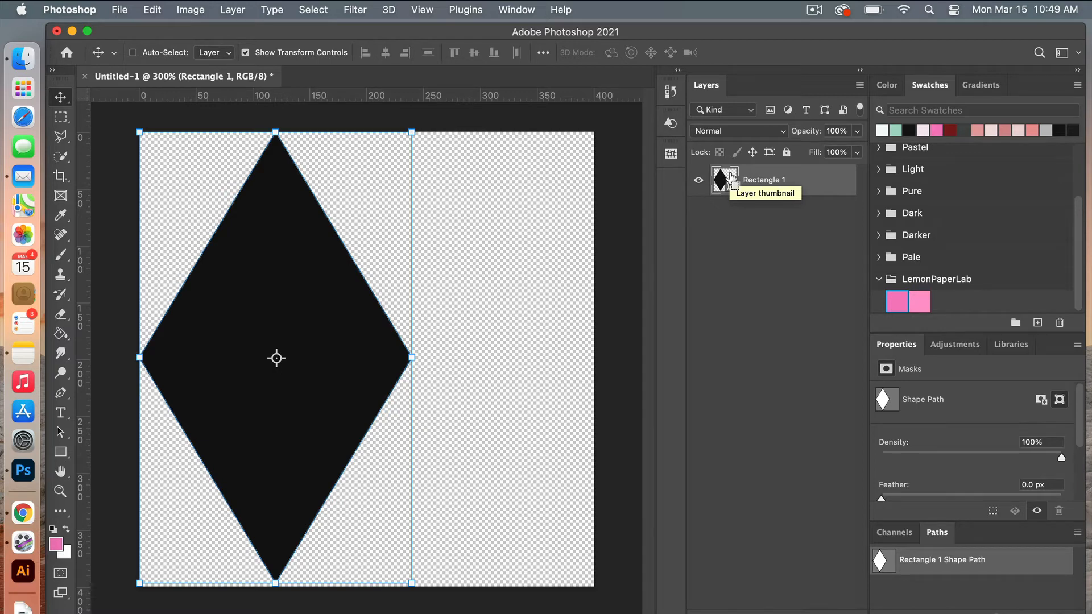
Load the diamond layer's outline as a selection, crop the canvas to it and deselect.
super+click(728, 178)
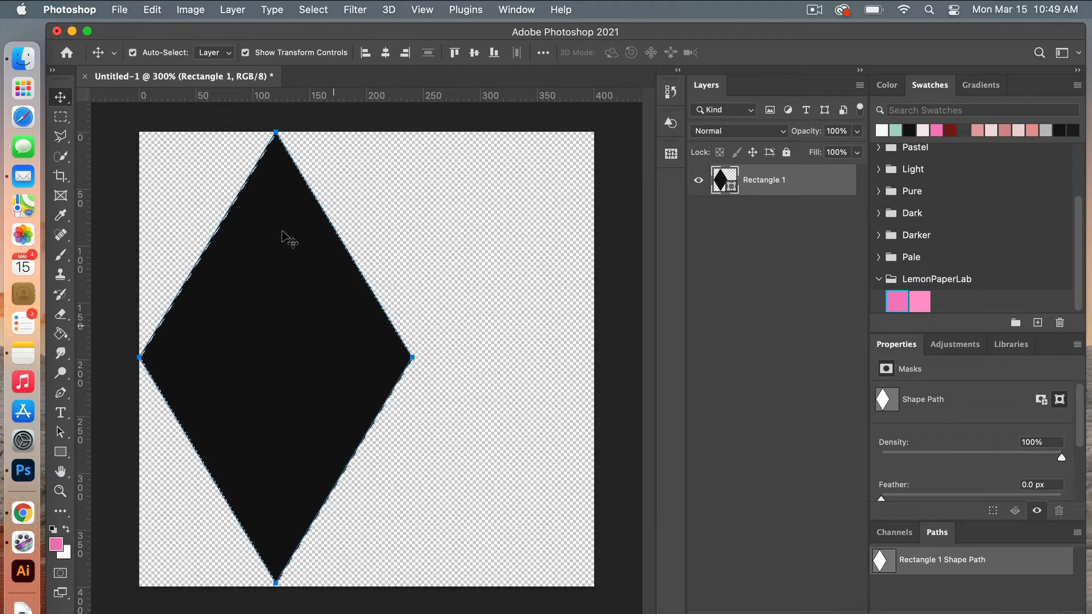
click(191, 9)
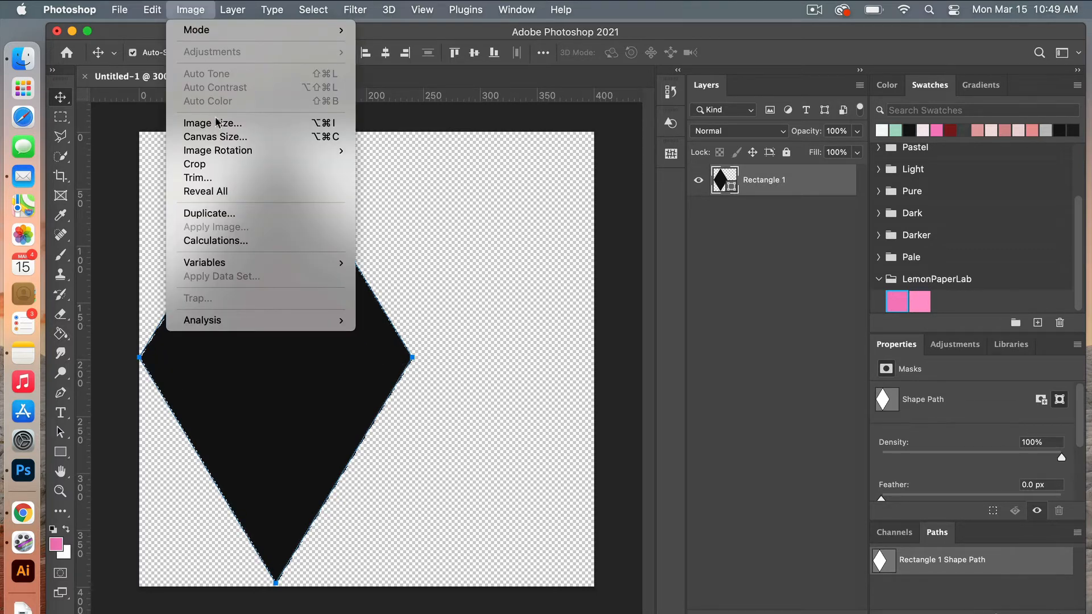
click(221, 164)
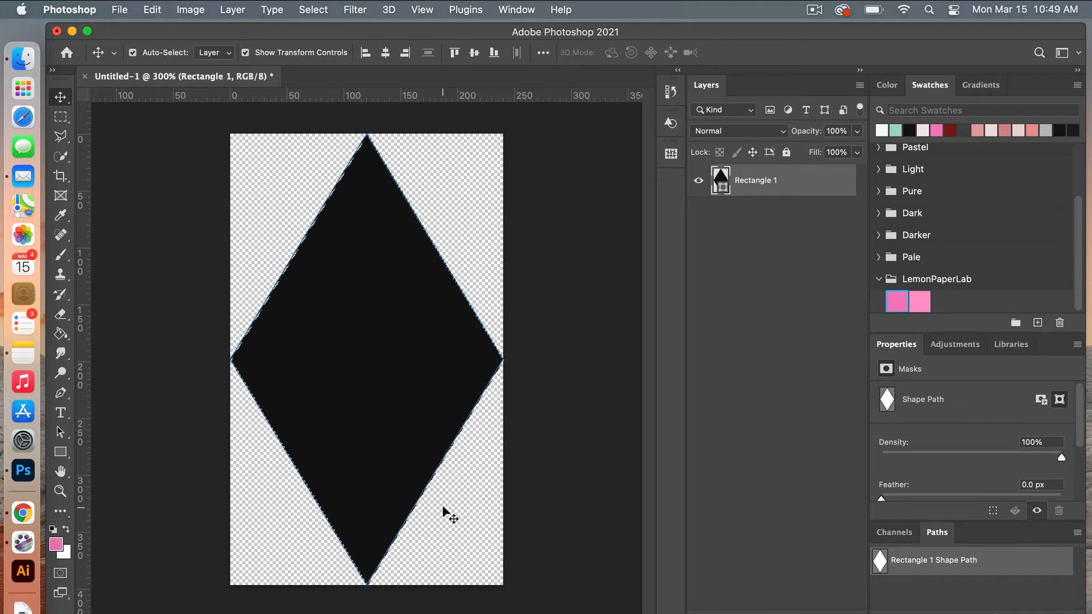
key(super+d)
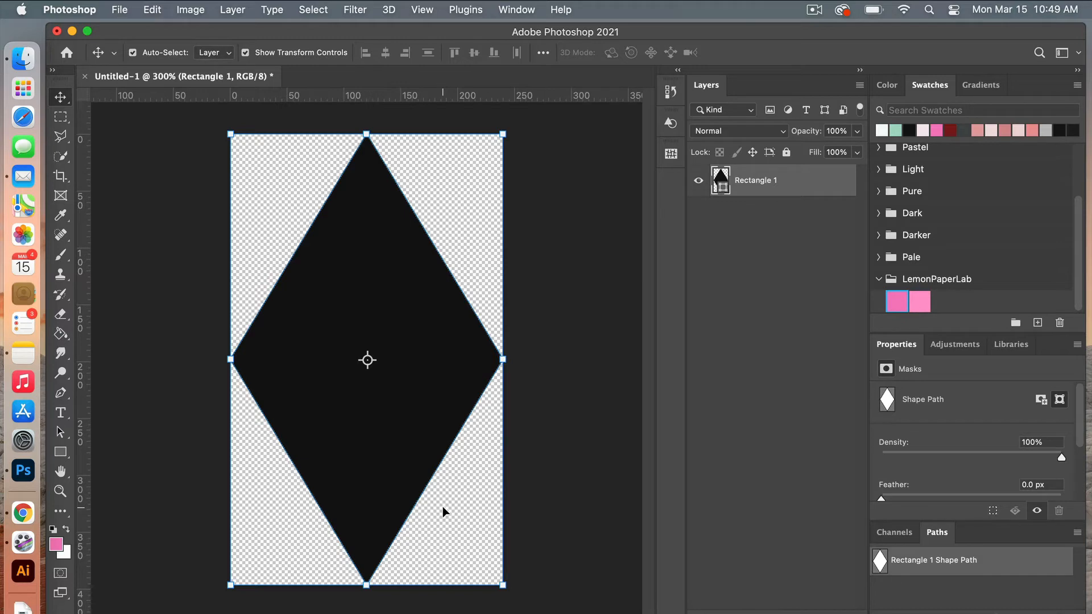
Define the cropped diamond as a pattern, keeping the suggested name.
click(152, 9)
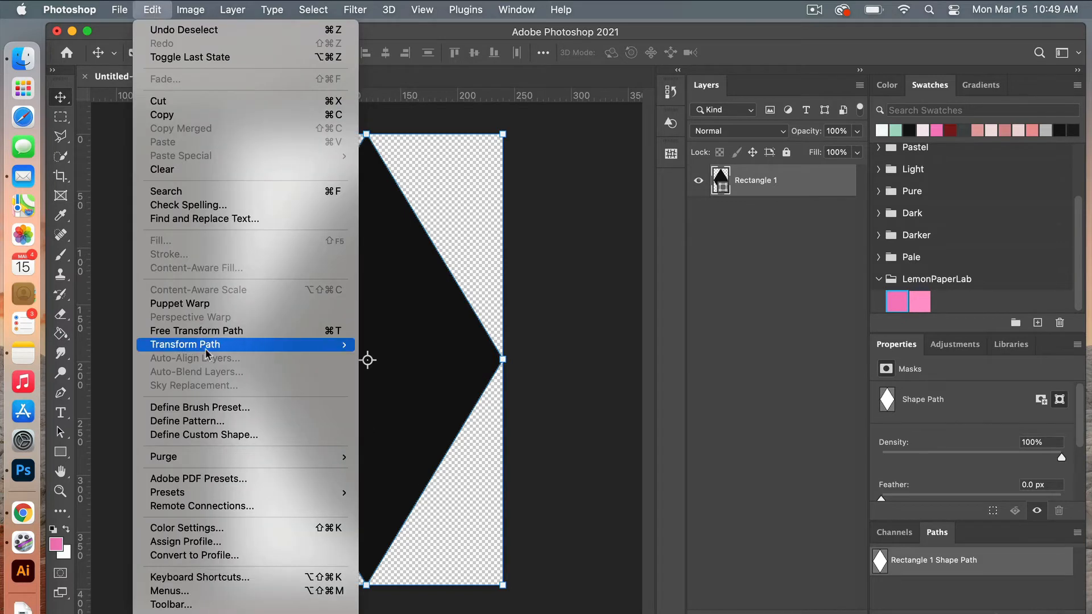
click(232, 421)
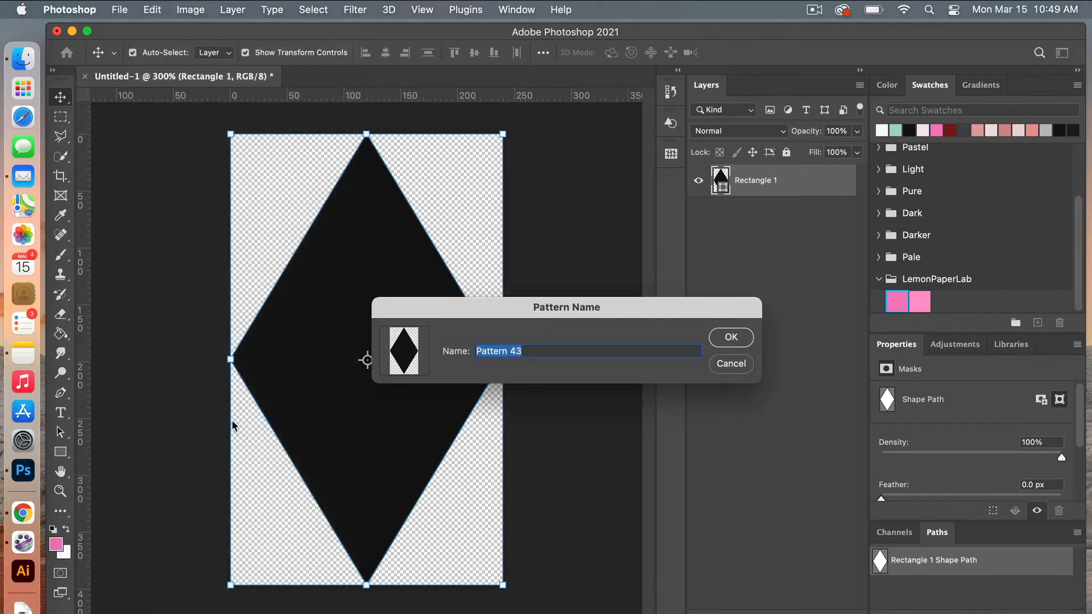
click(745, 340)
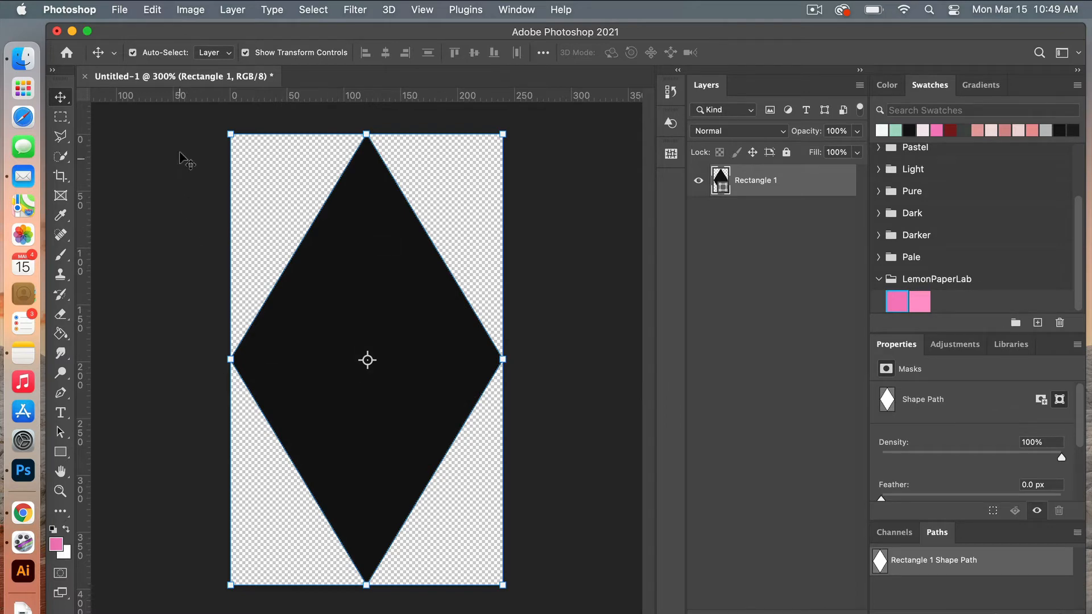
Create a second new document of 3600 × 3600 pixels with a white background.
click(116, 9)
click(126, 31)
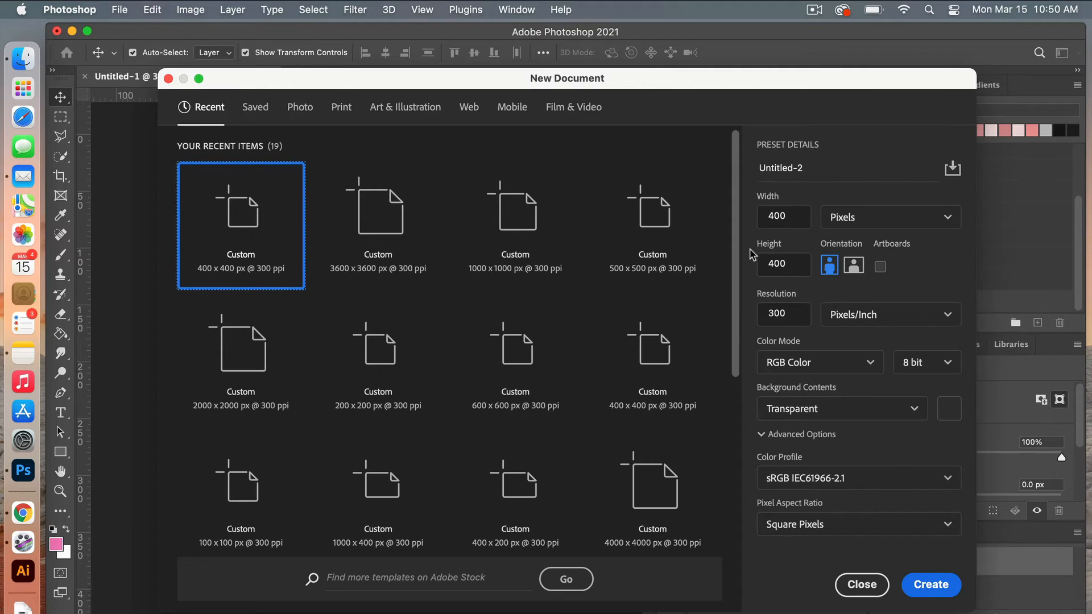
double_click(763, 212)
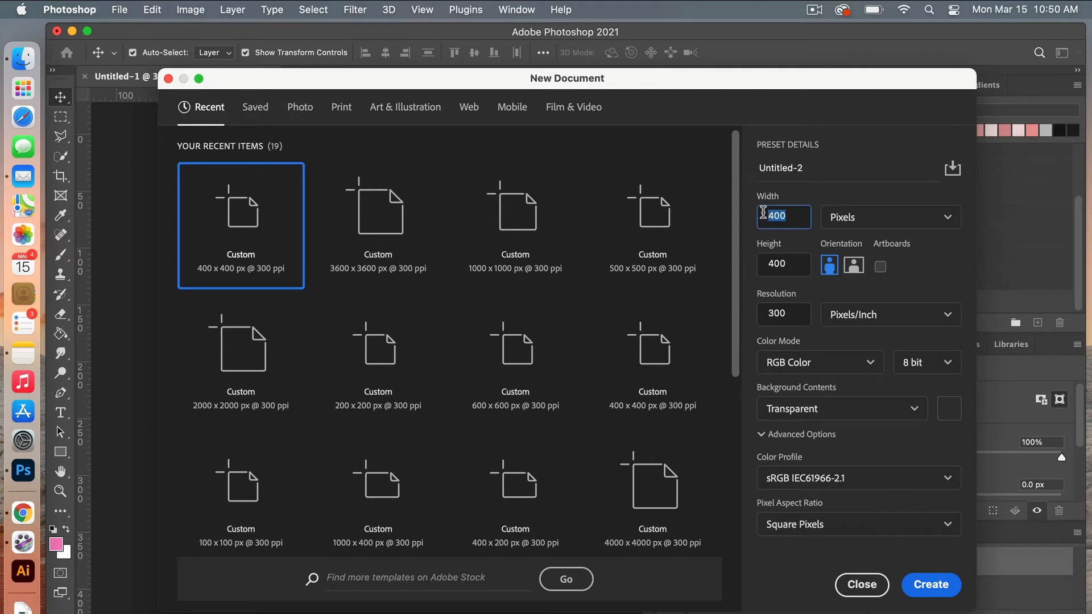
text(36)
double_click(782, 266)
text(36)
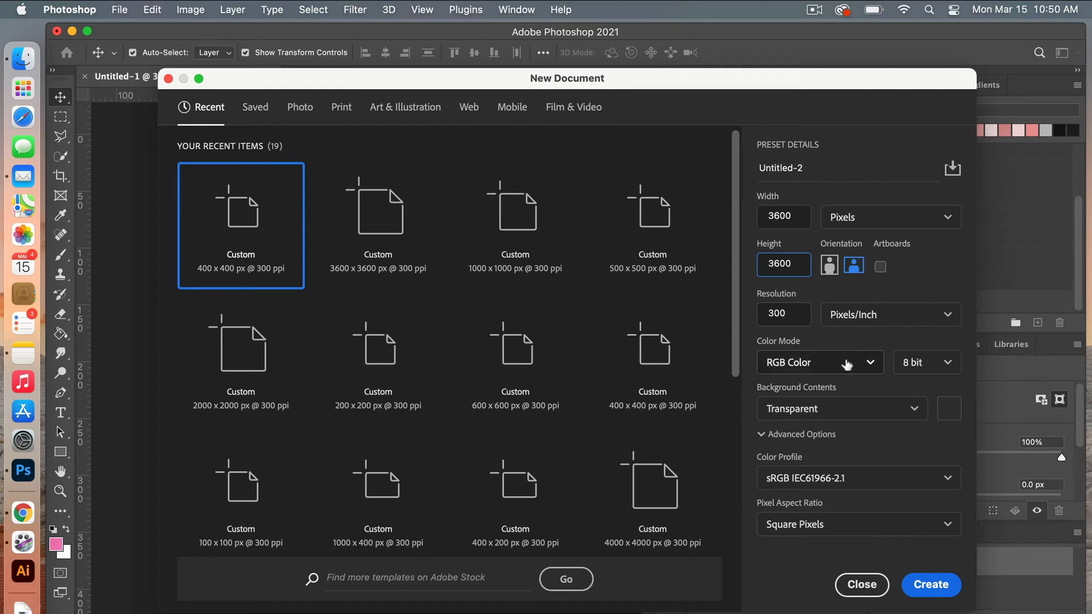
click(844, 417)
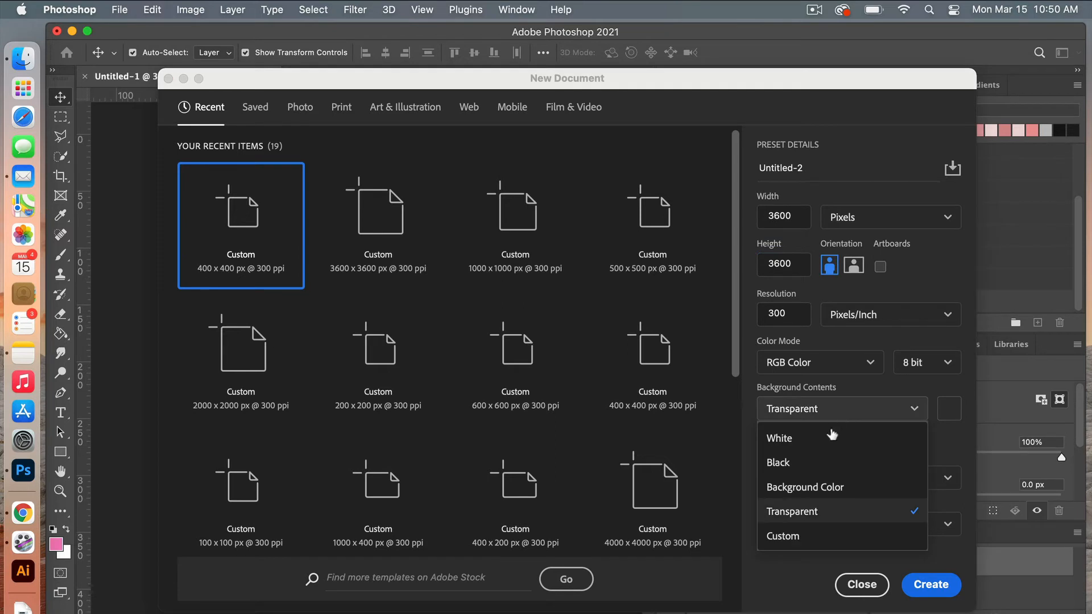
click(828, 436)
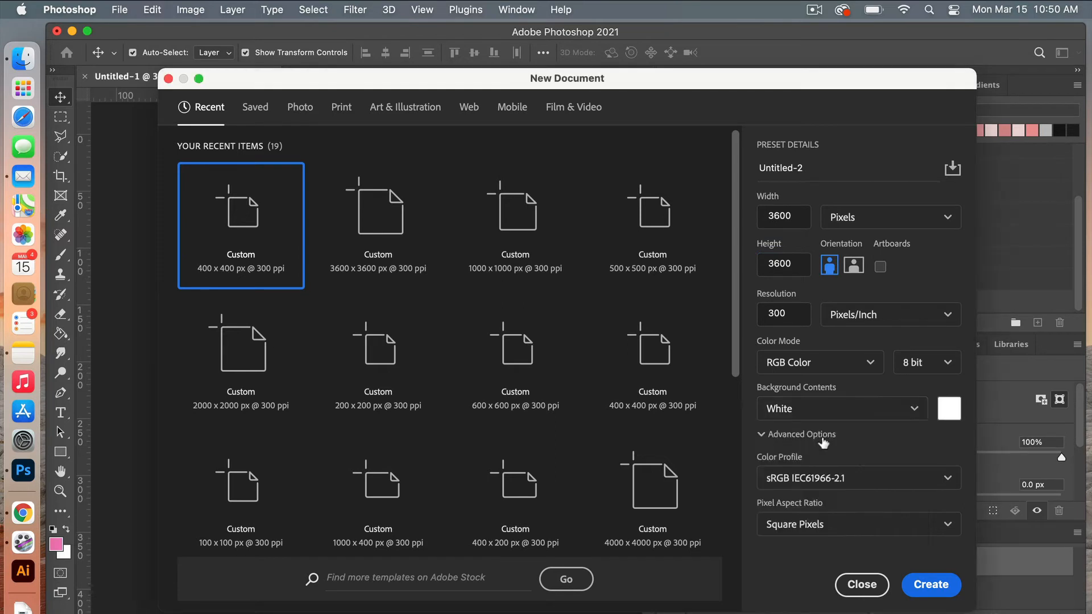
click(936, 585)
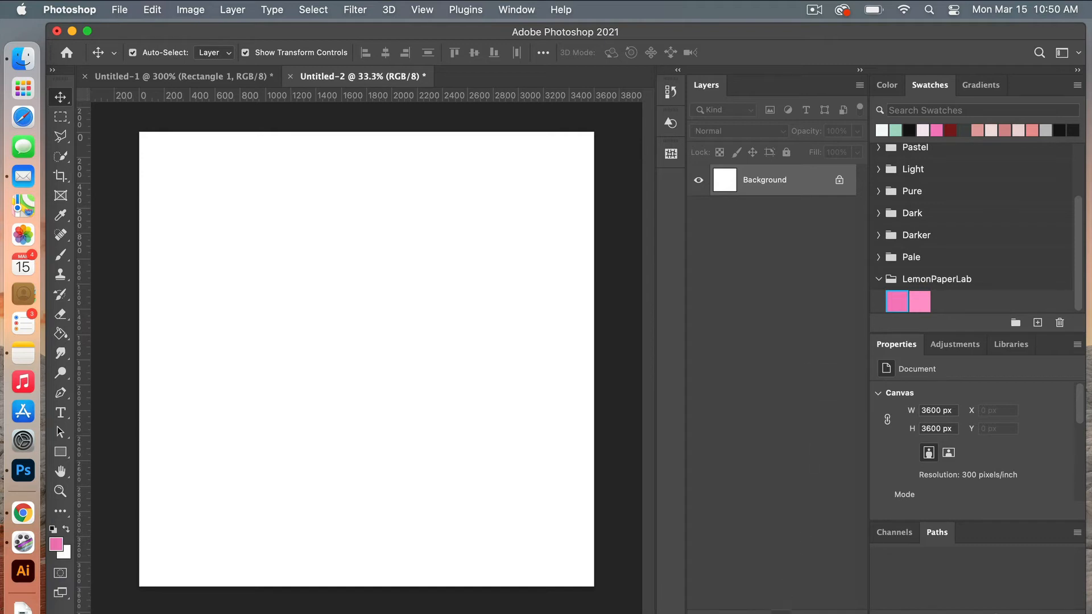
Add a Pattern fill layer using the newly defined narrow diamond pattern and snap it to the origin.
click(781, 613)
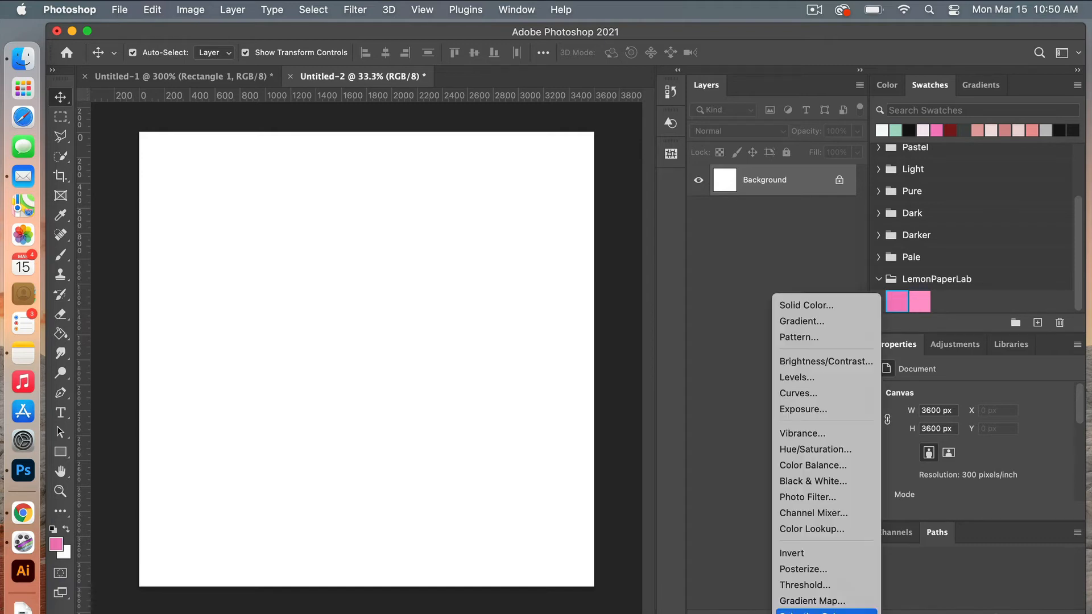
click(818, 338)
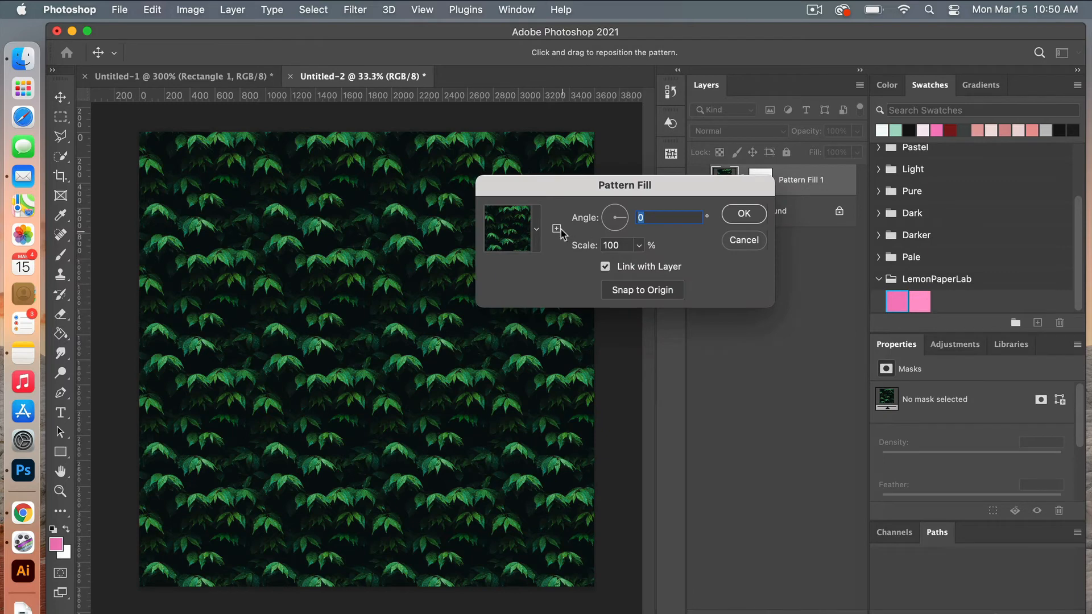
click(537, 222)
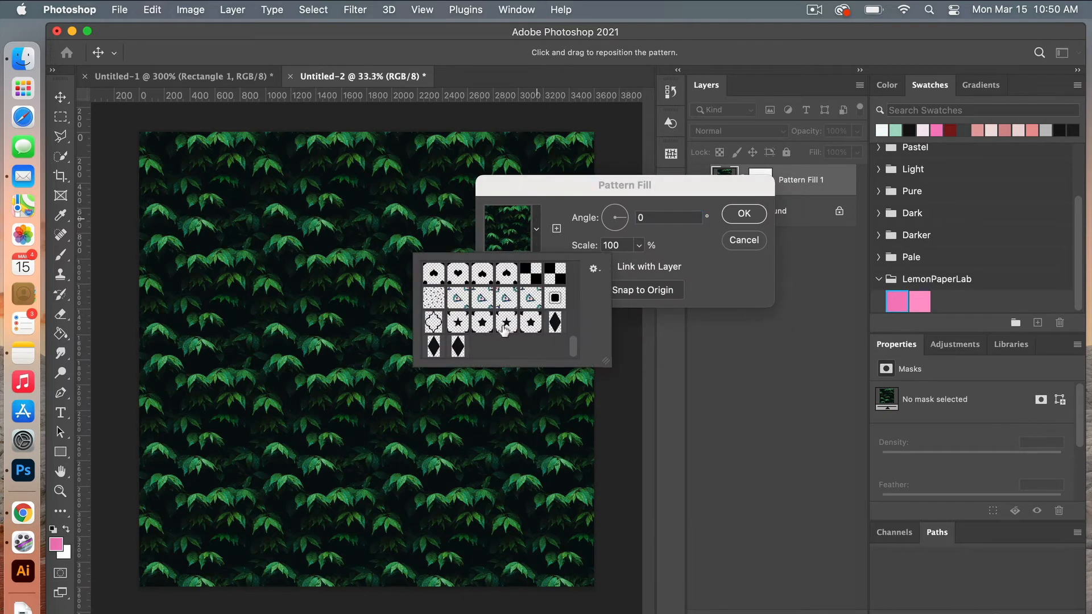
click(459, 345)
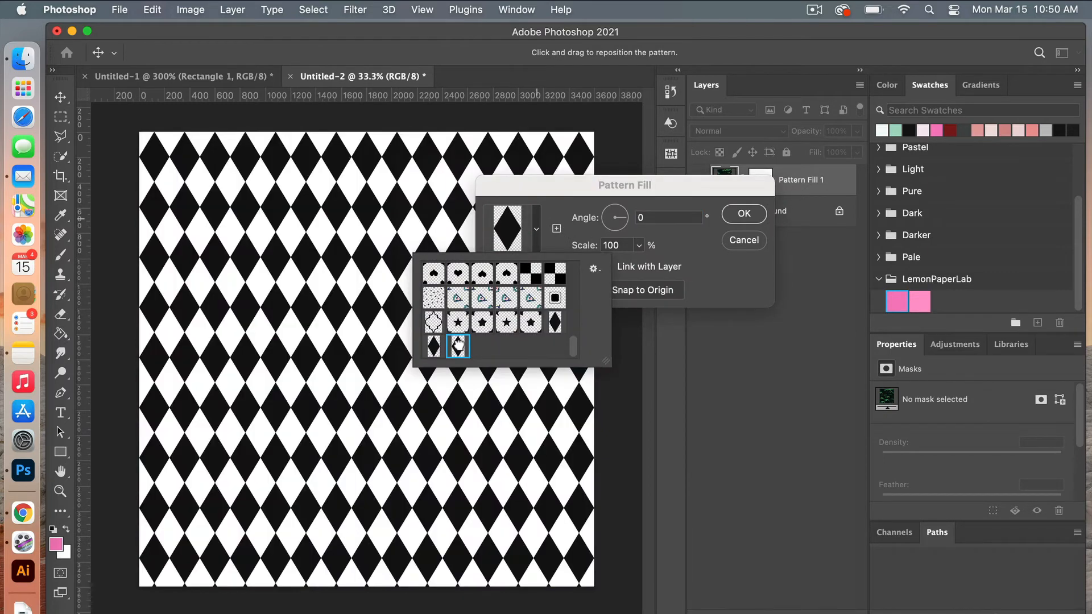
click(640, 205)
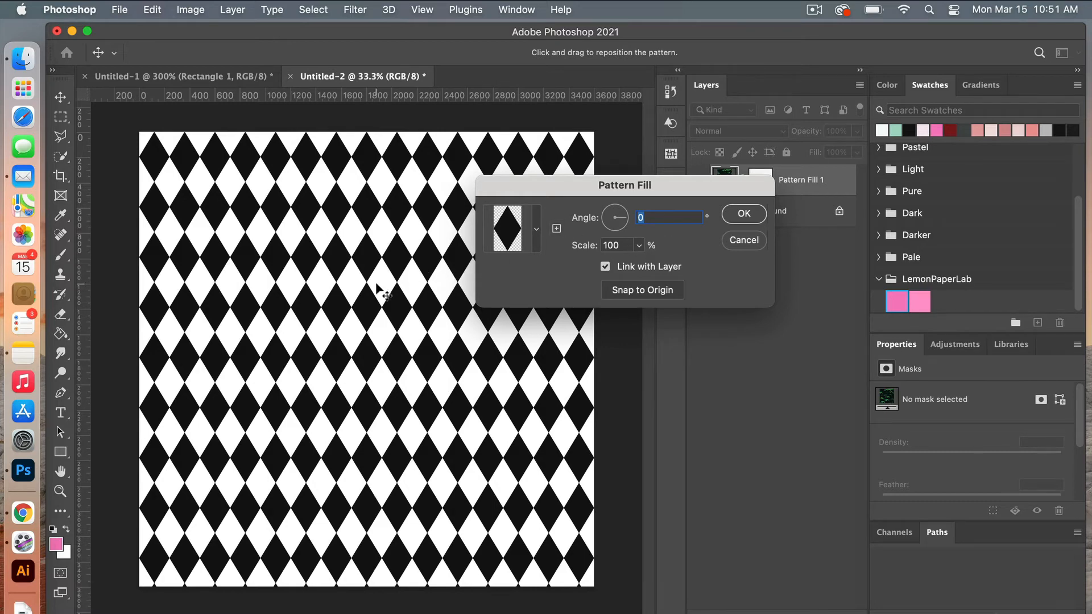
drag(377, 285, 362, 265)
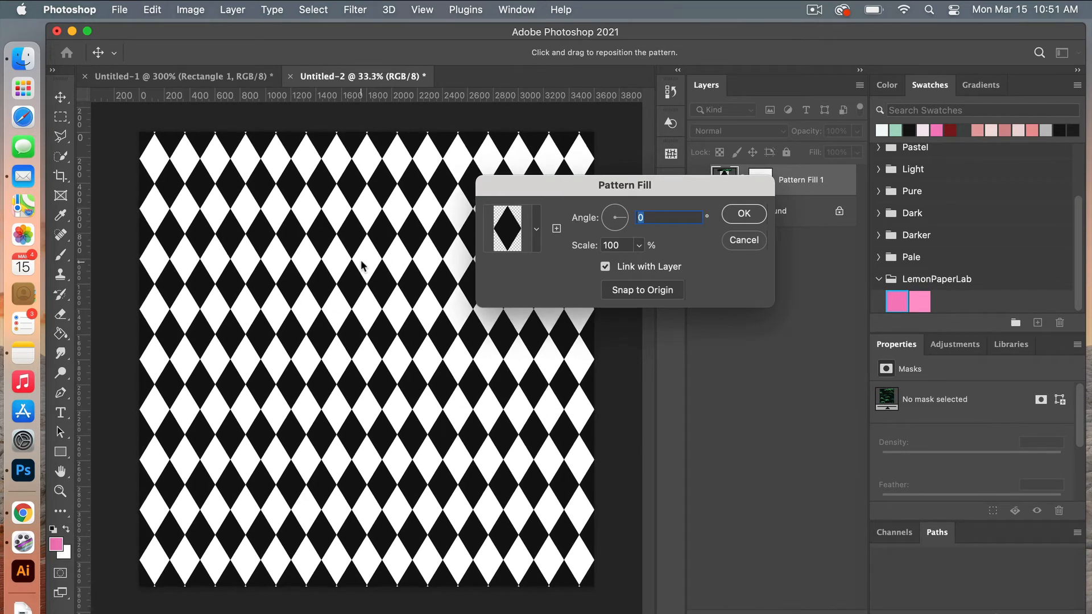
click(675, 292)
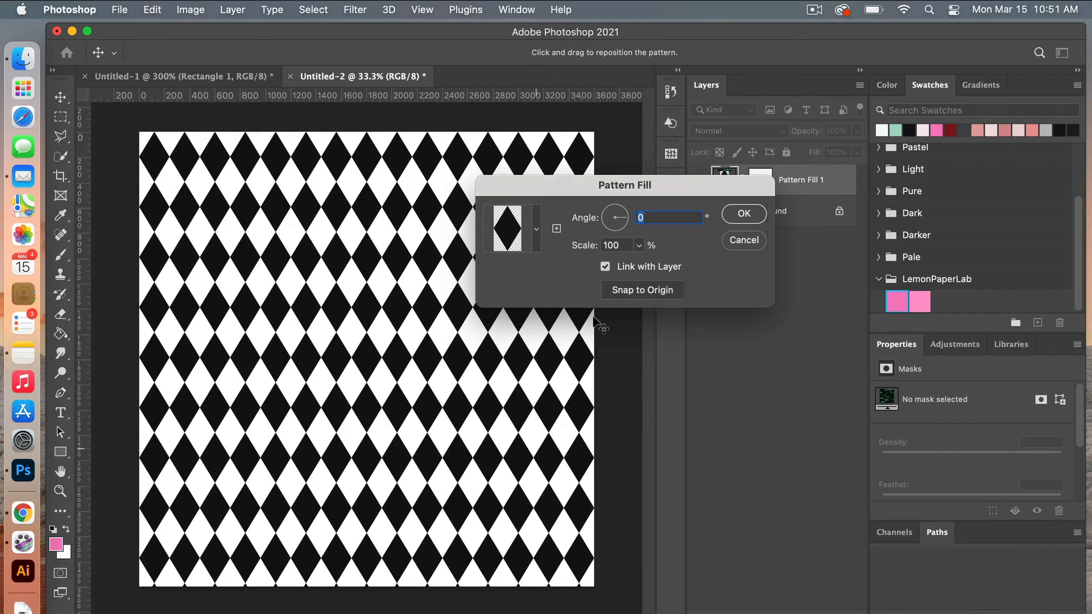
Set the pattern fill's scale to 102%, shift the diamonds slightly to even out the canvas edges, and accept the fill.
click(617, 246)
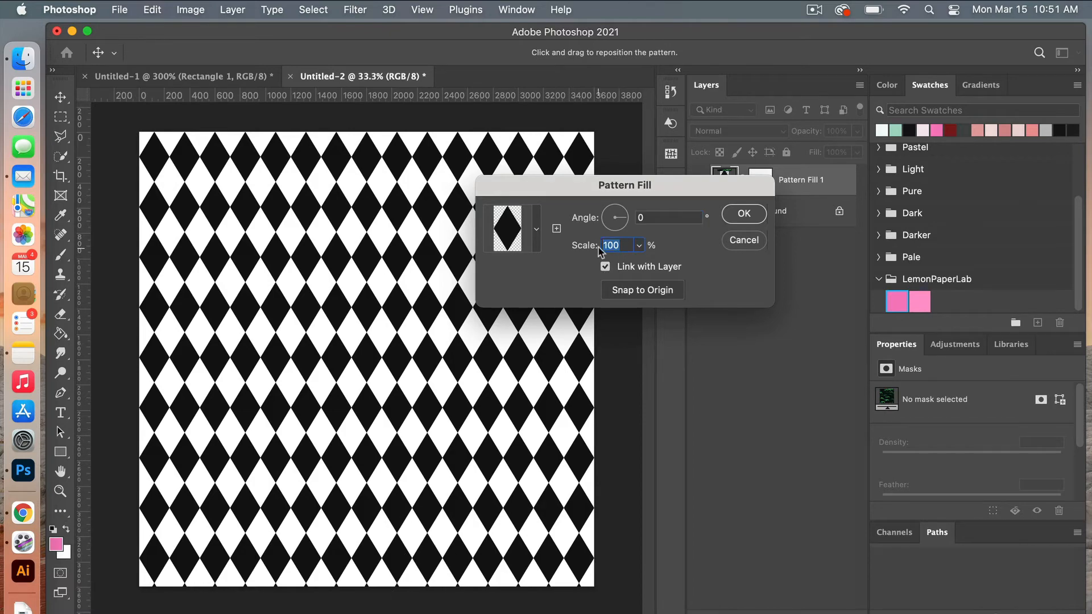
text(102)
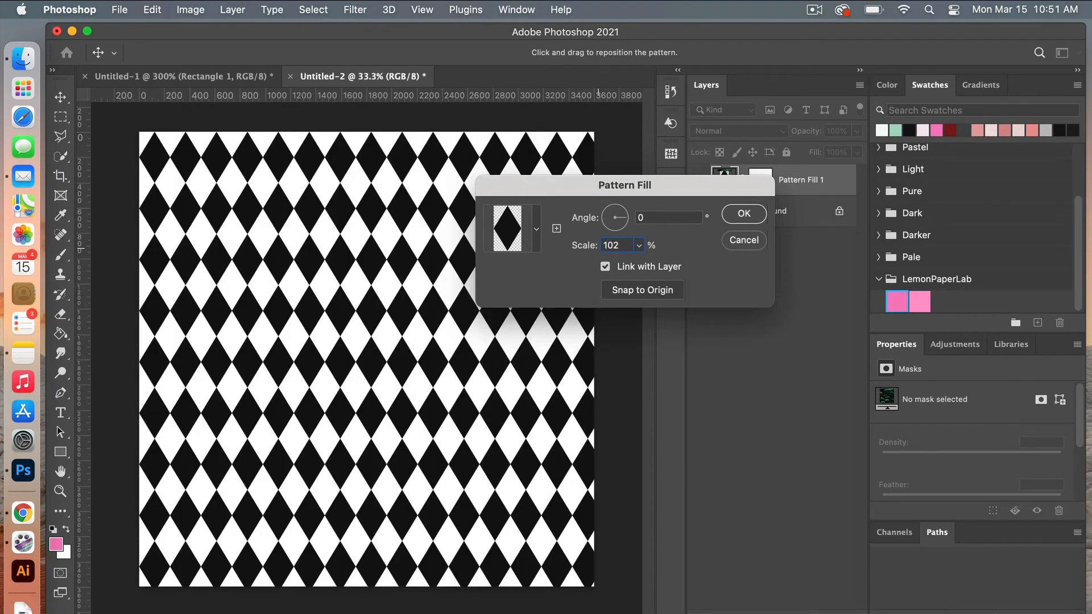
drag(500, 362, 495, 361)
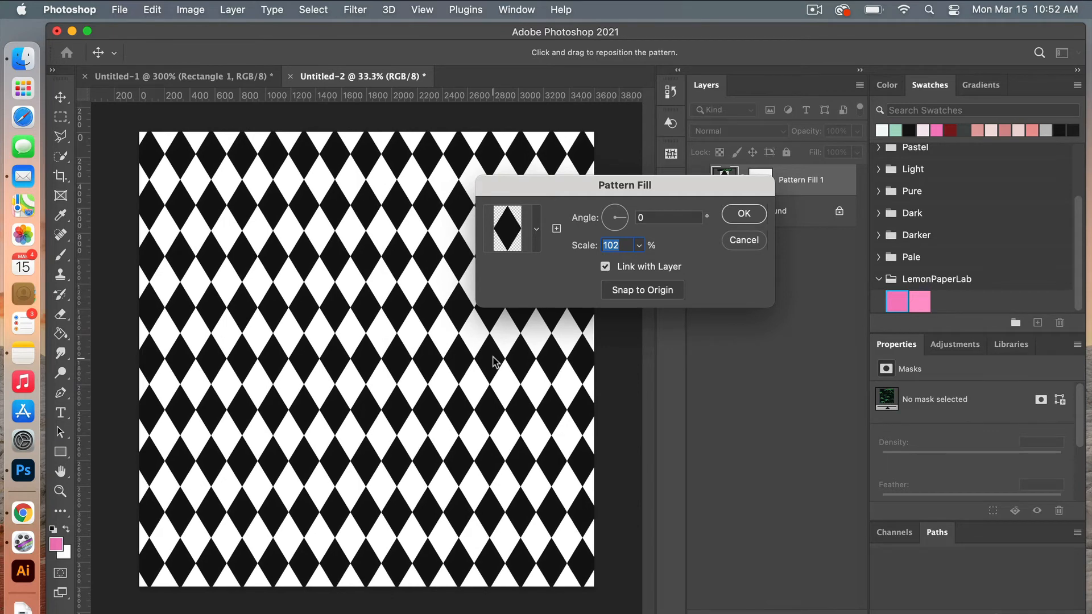
click(758, 218)
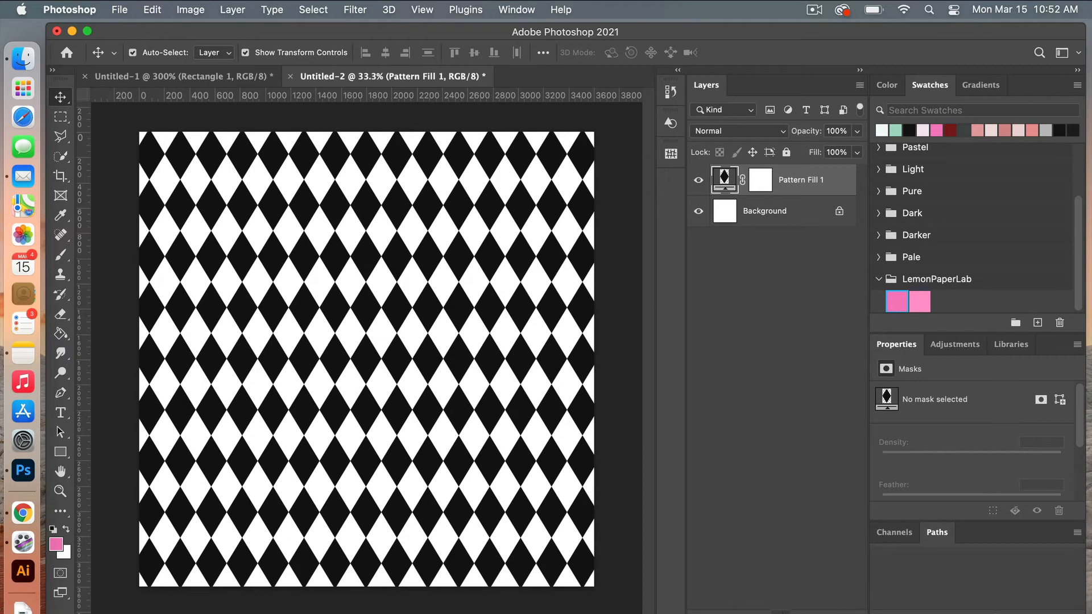
Add a Solid Color fill layer in pink f77fbe above the pattern fill layer.
click(782, 613)
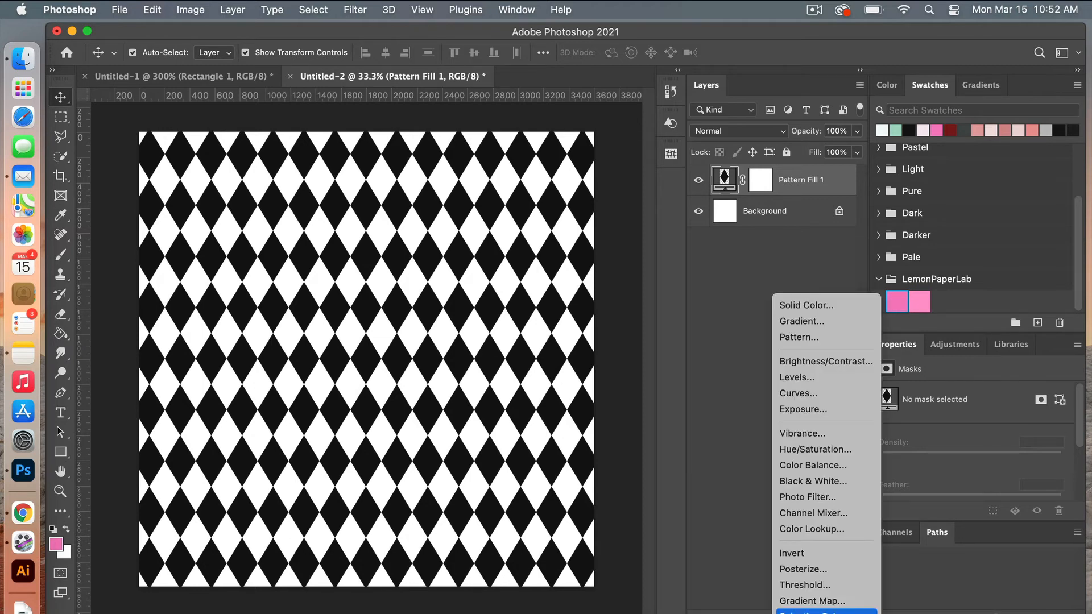
click(833, 307)
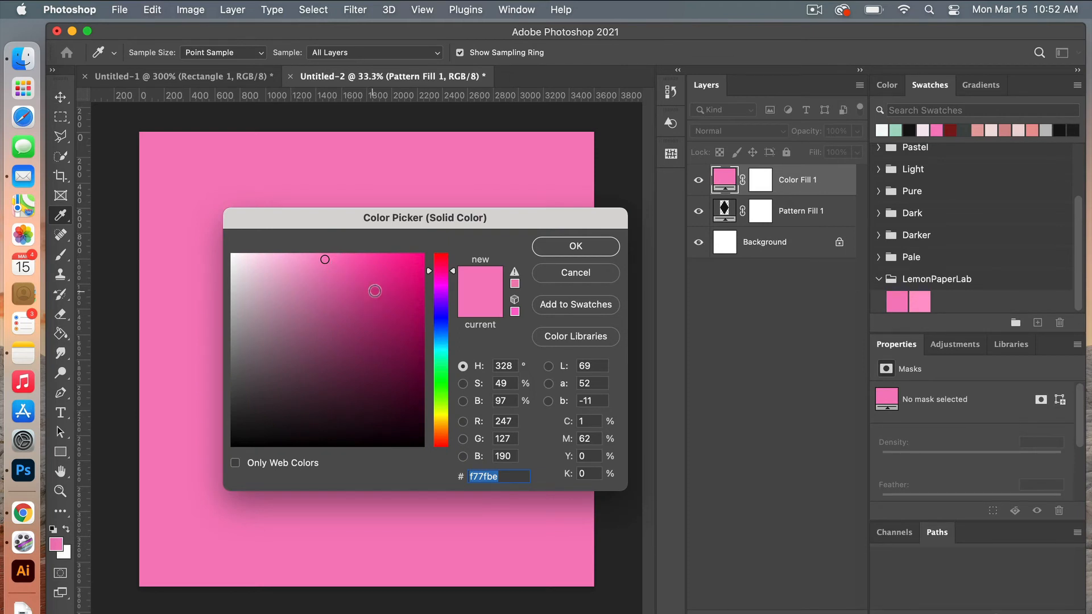
click(576, 247)
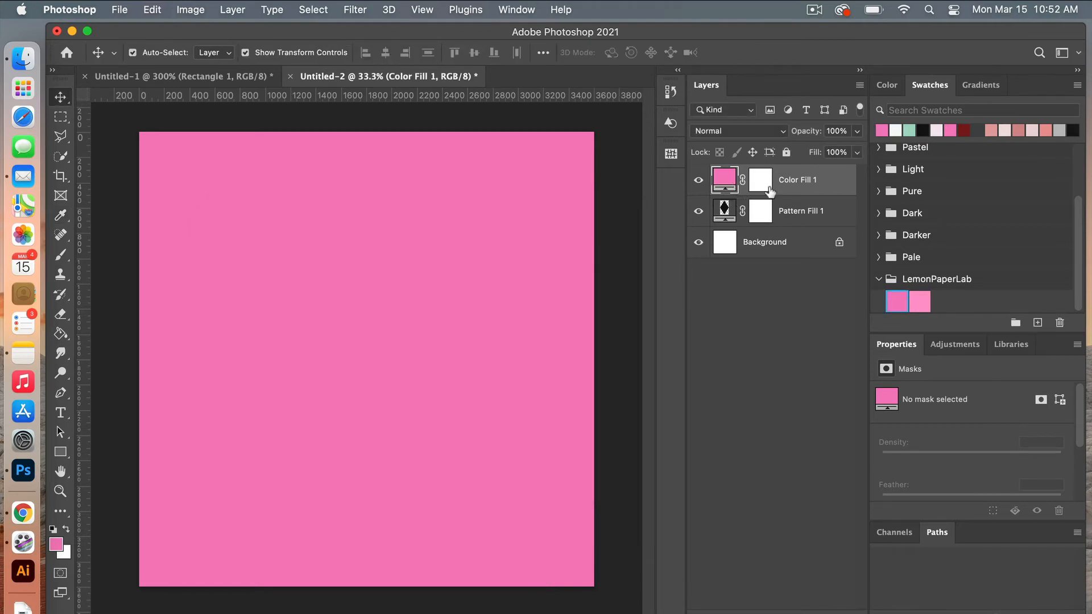
Clip the pink color fill layer to the diamond pattern layer below it.
right_click(811, 183)
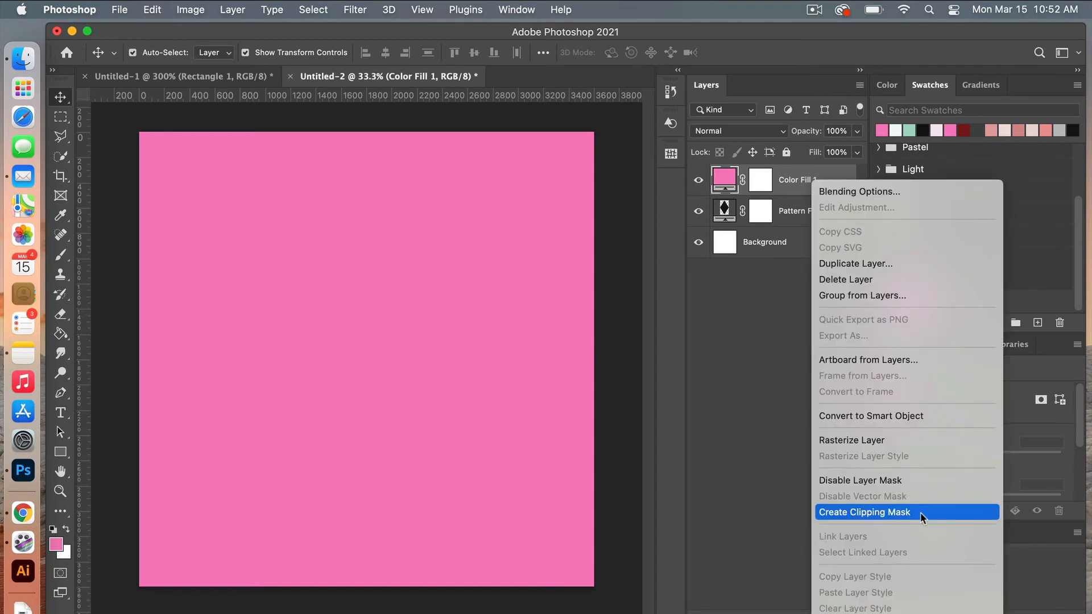
click(789, 191)
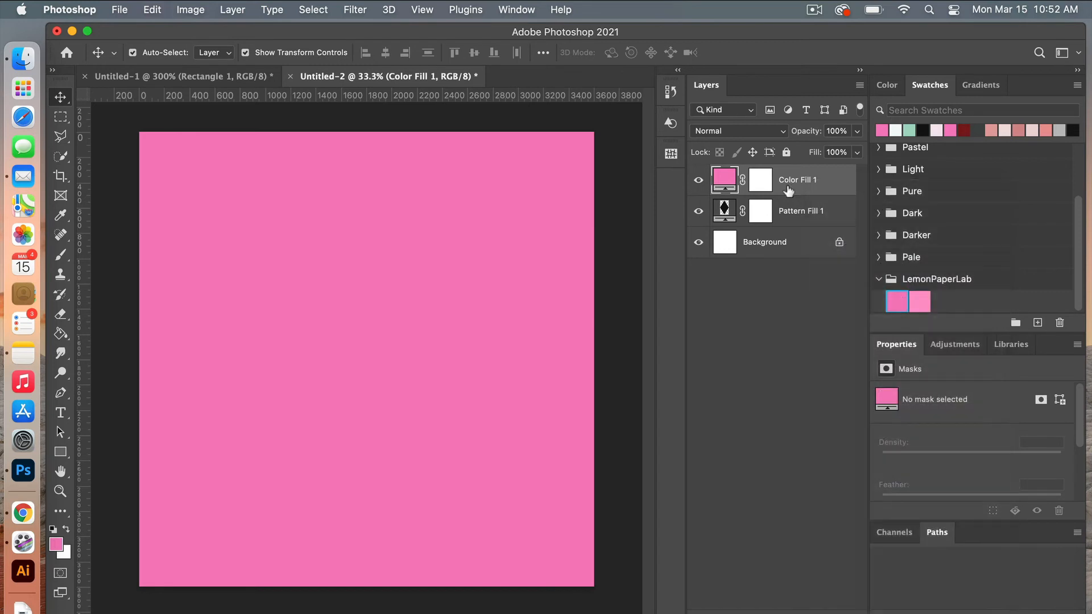
alt+click(744, 192)
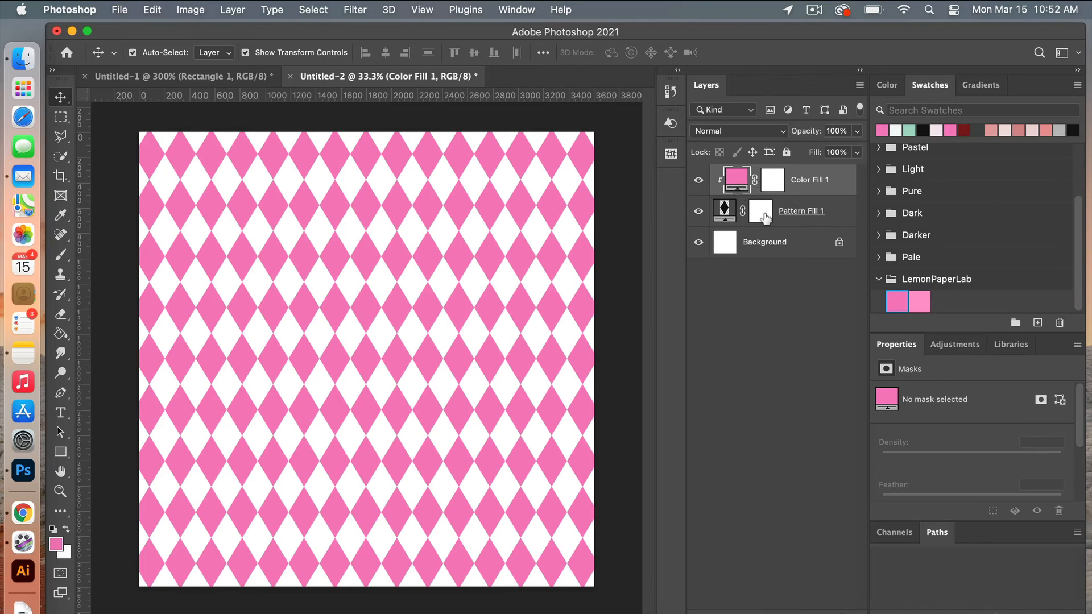
Add a Solid Color fill layer in pale pink f6e9f0 directly above the Background layer.
click(763, 246)
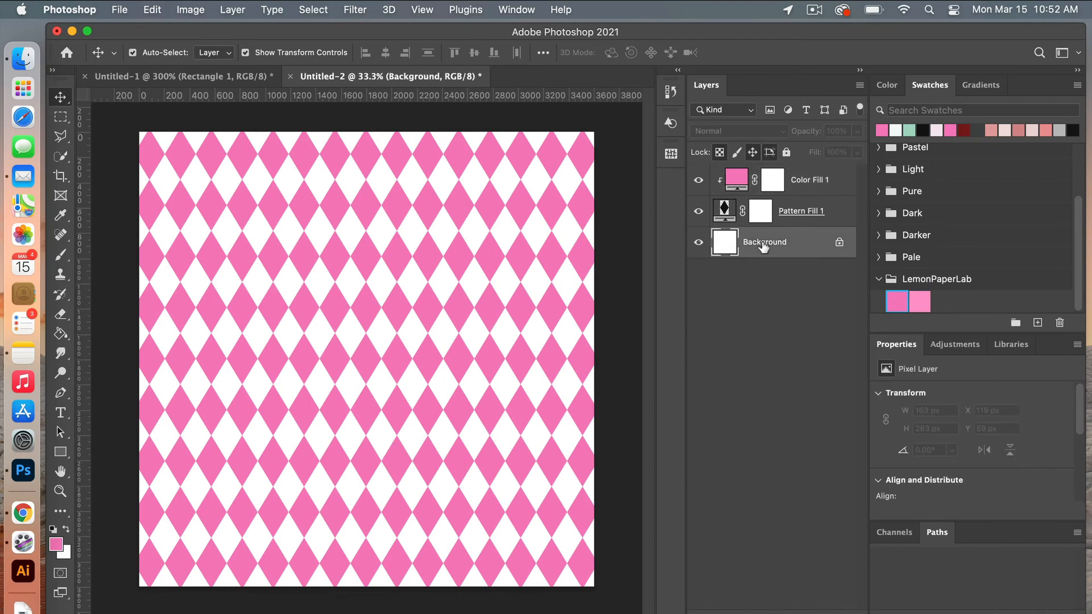
click(781, 612)
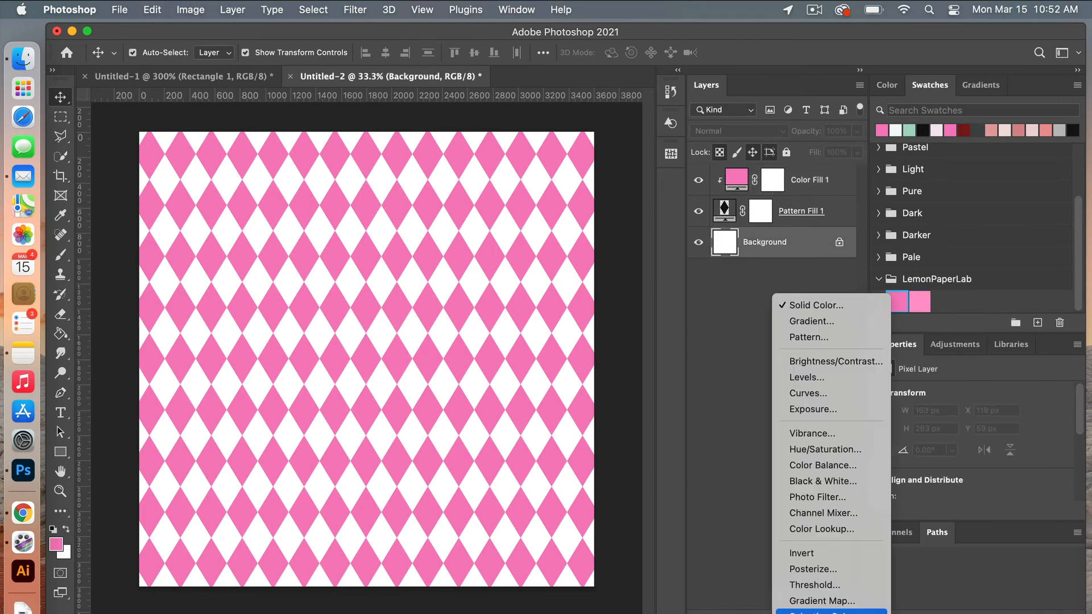
click(860, 308)
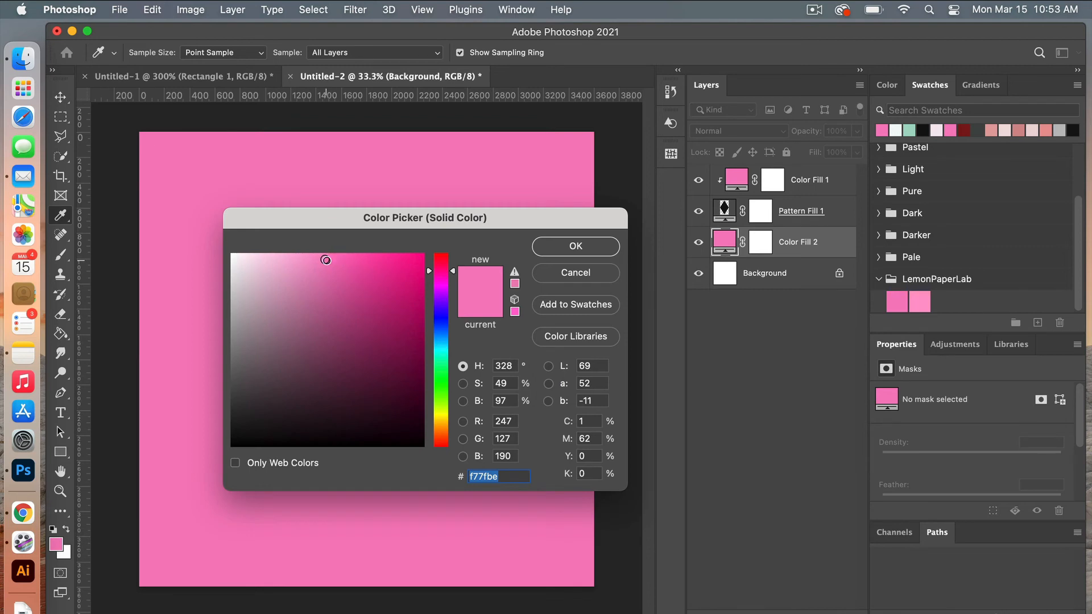
drag(324, 256, 241, 260)
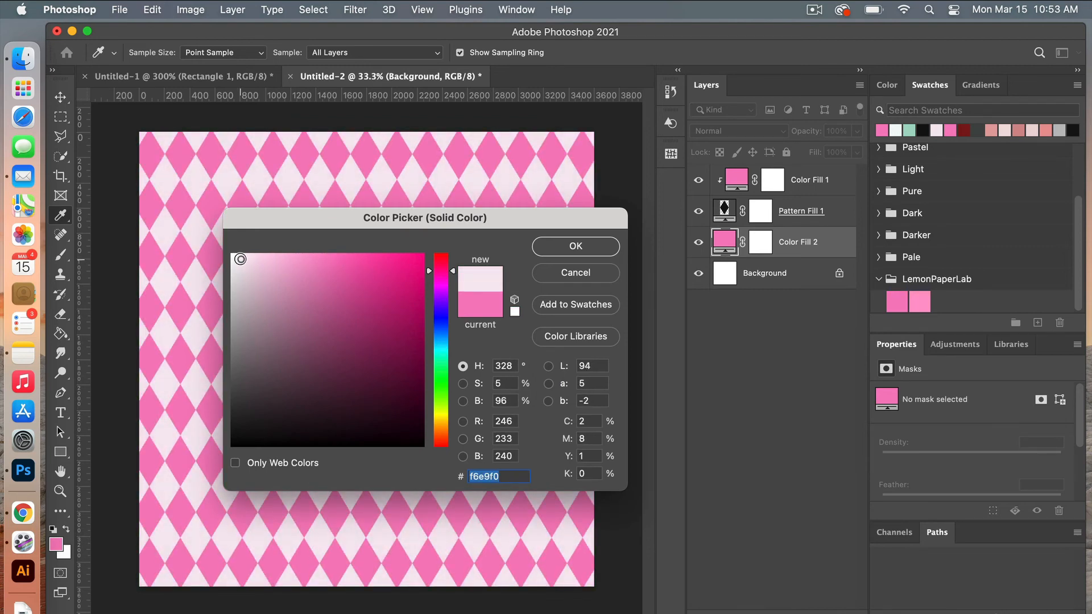
click(601, 247)
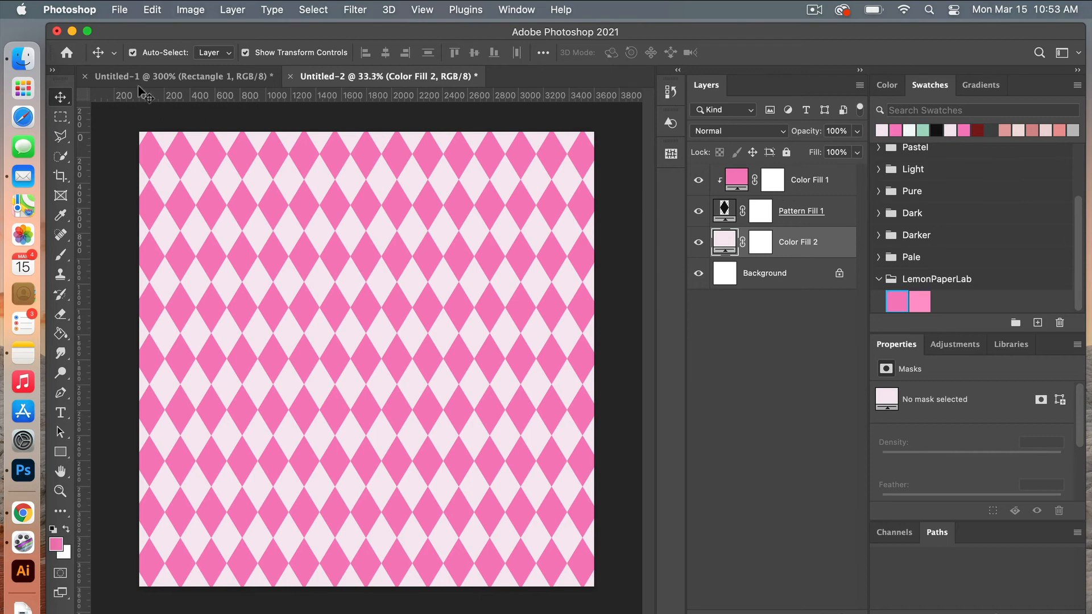
Save the pattern as the JPEG copy diamond-pink.jpg in the Examples folder, with quality 12 and Baseline ("Standard") format.
click(120, 10)
click(136, 147)
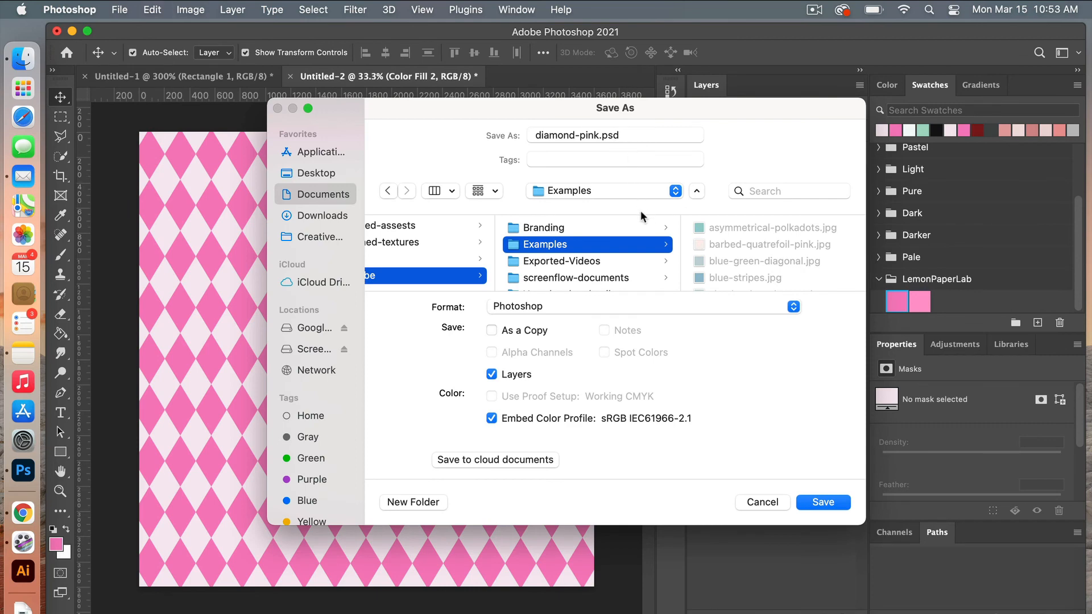
click(735, 309)
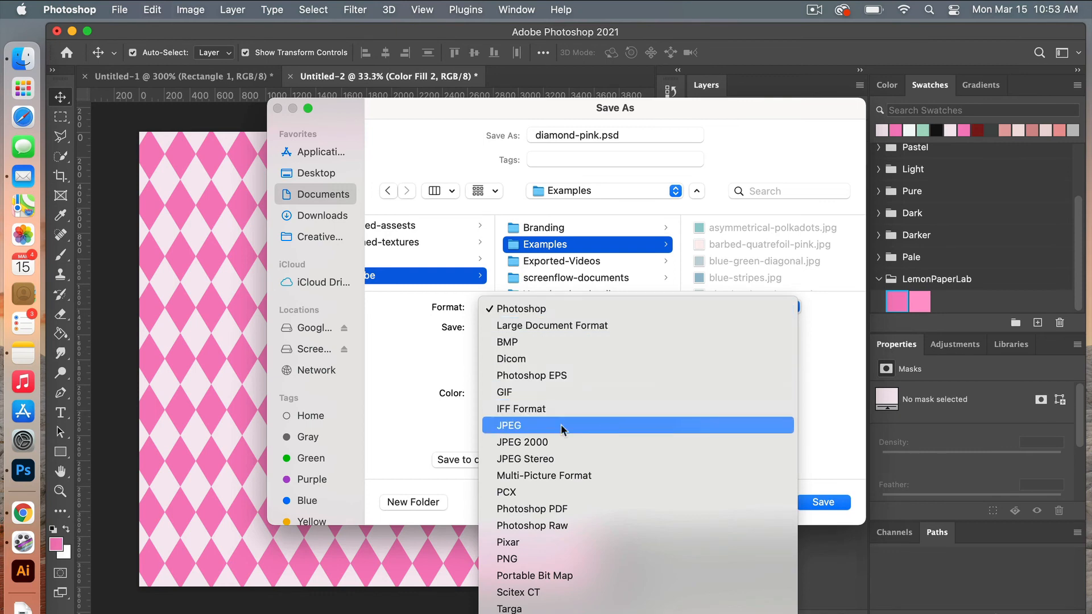
click(537, 427)
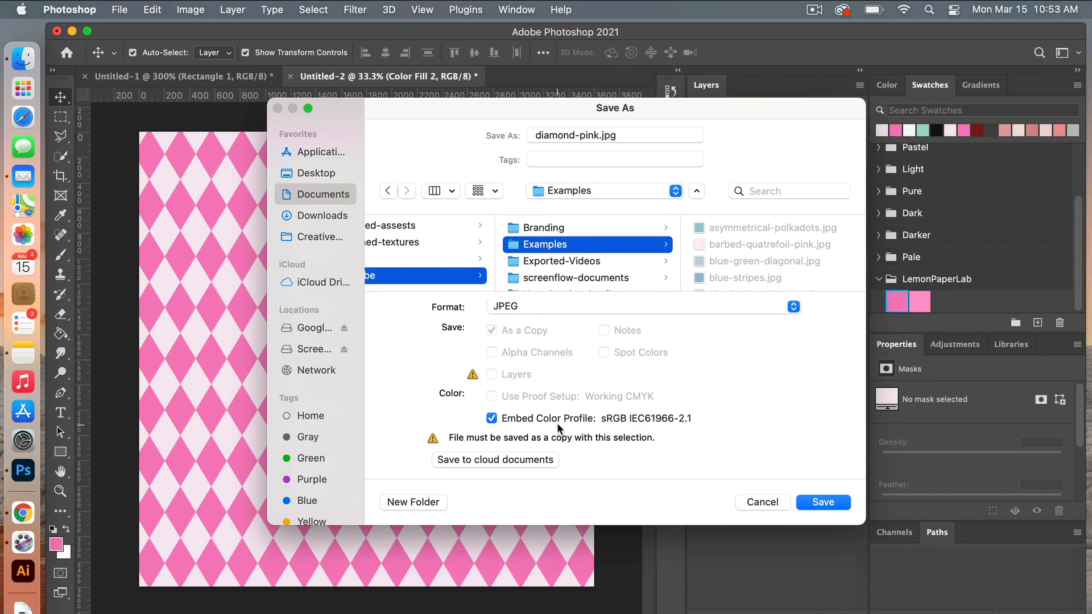
click(841, 502)
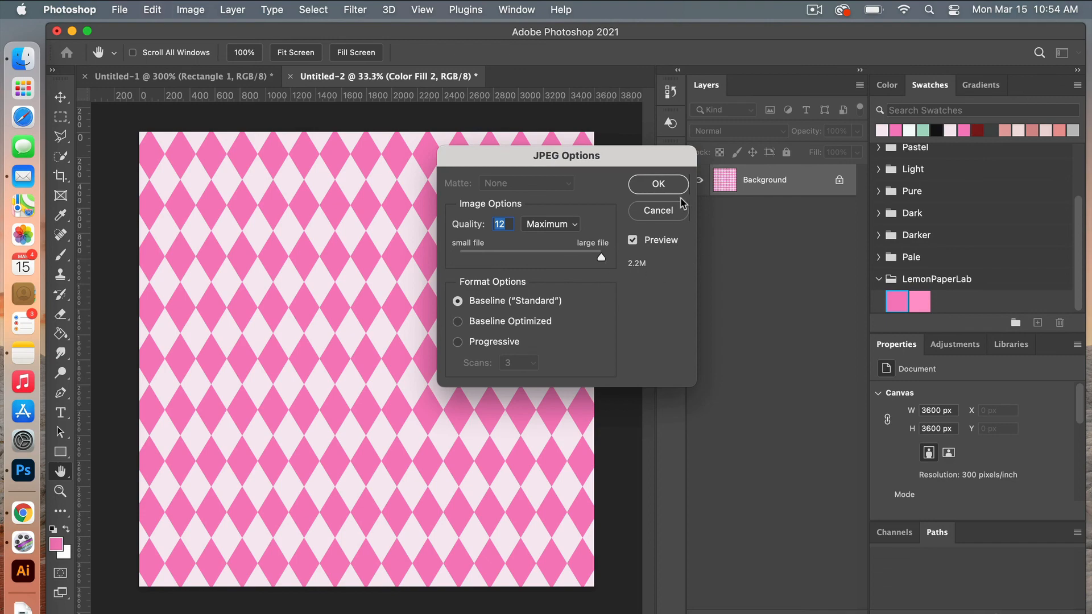
click(678, 188)
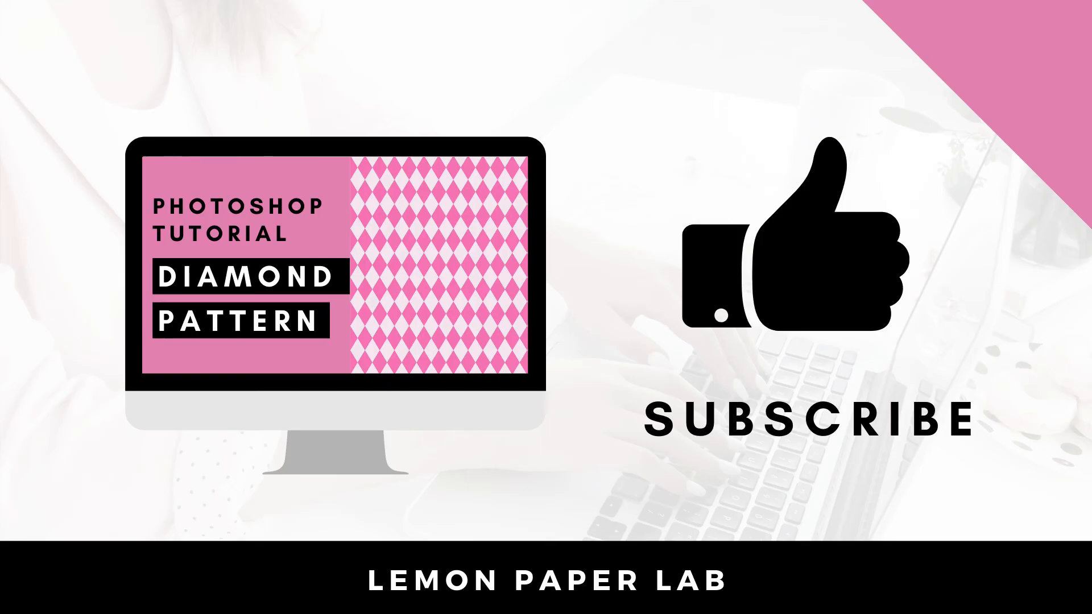